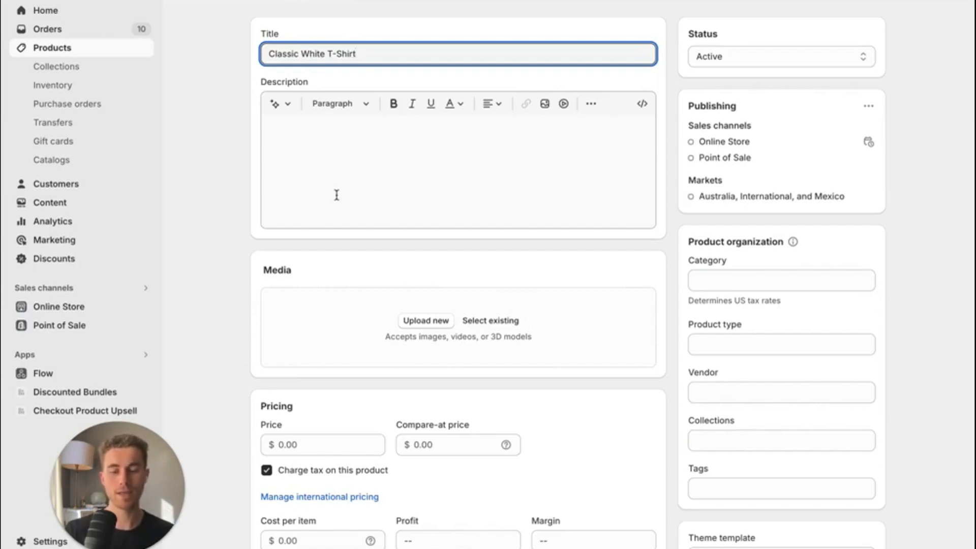
# Step: Generate a product description using the copied title "Classic White T-Shirt" as the keywords, and keep the generated text
pyautogui.hotkey('ctrl', 'a')
pyautogui.hotkey('ctrl', 'c')
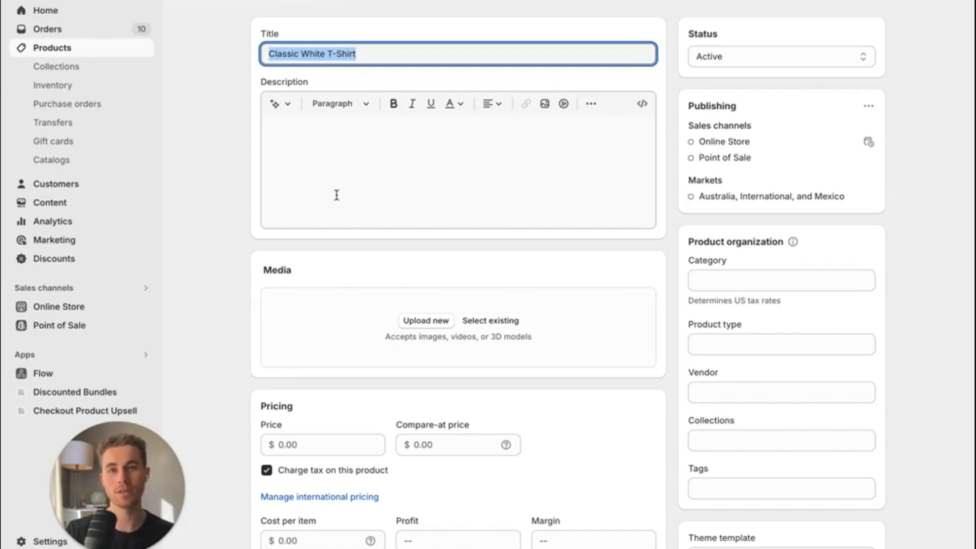
pyautogui.click(289, 107)
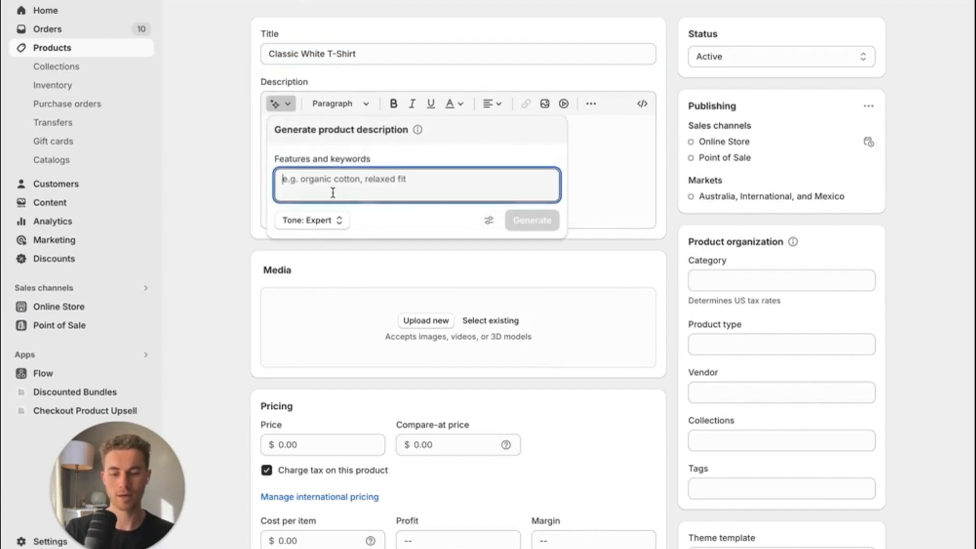
pyautogui.hotkey('ctrl', 'v')
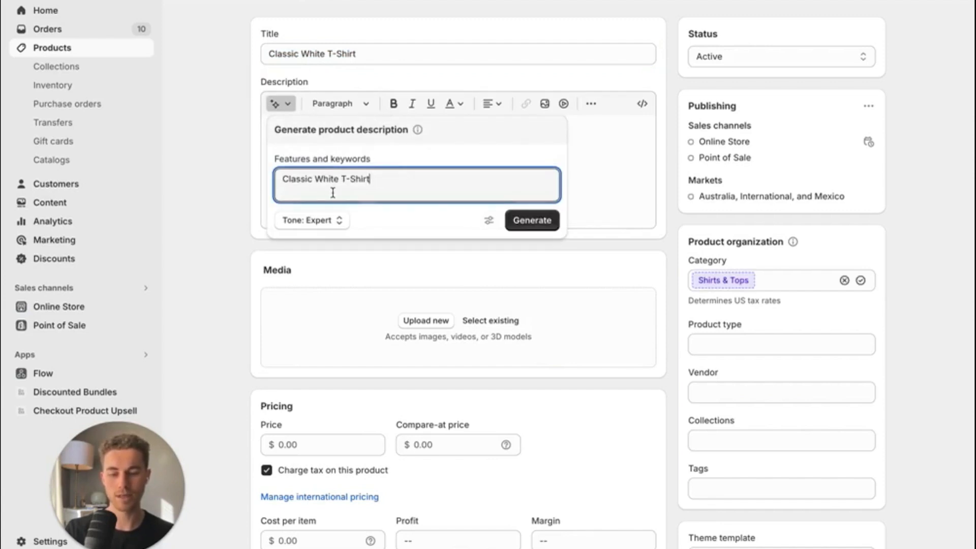
pyautogui.click(532, 222)
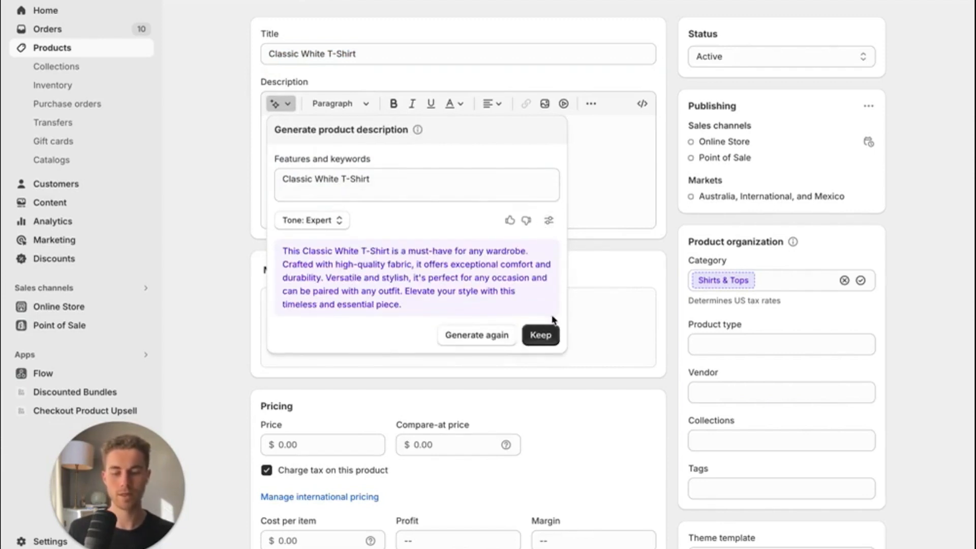
pyautogui.click(538, 335)
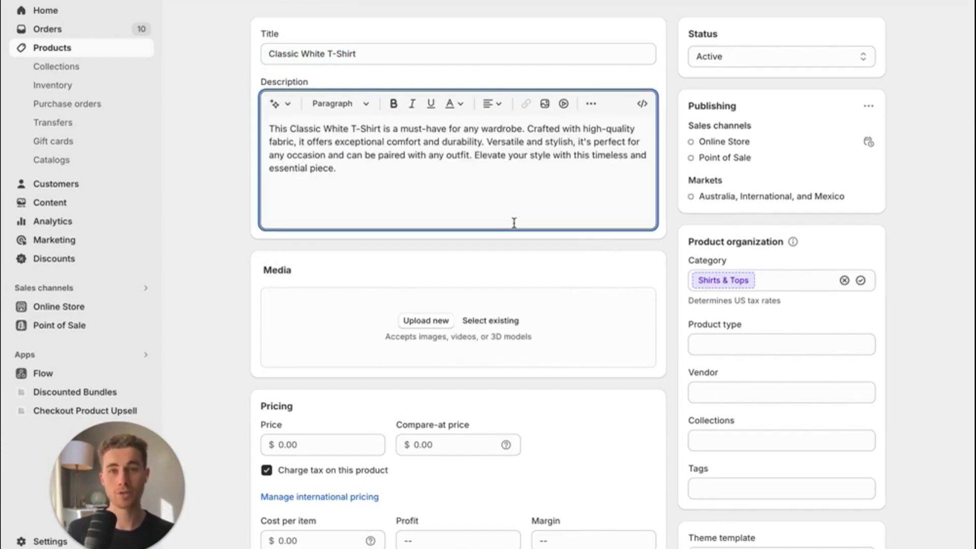
# Step: Add the two white T-shirt photos to the product media and move the second photo into first place
pyautogui.scroll(-3, 514, 223)
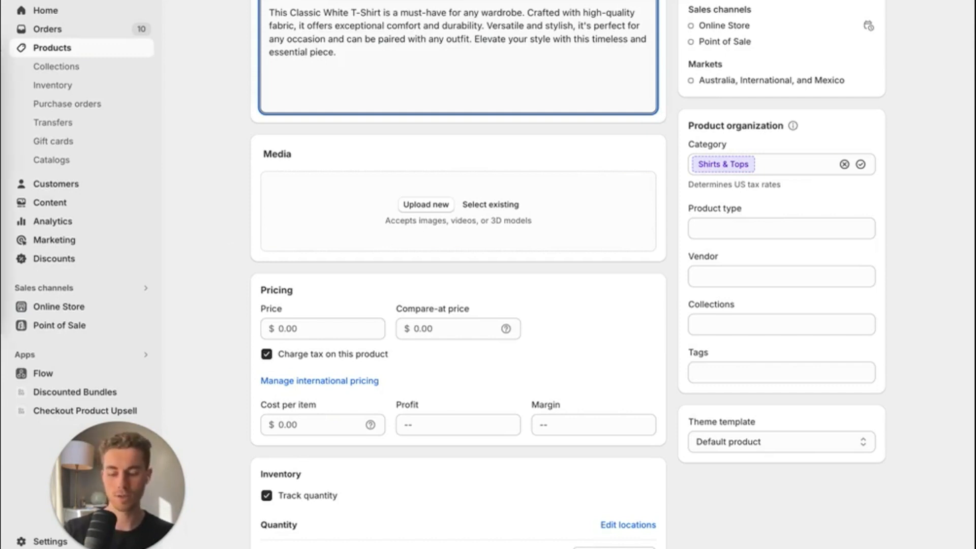
pyautogui.moveTo(0, 203); pyautogui.dragTo(453, 201)
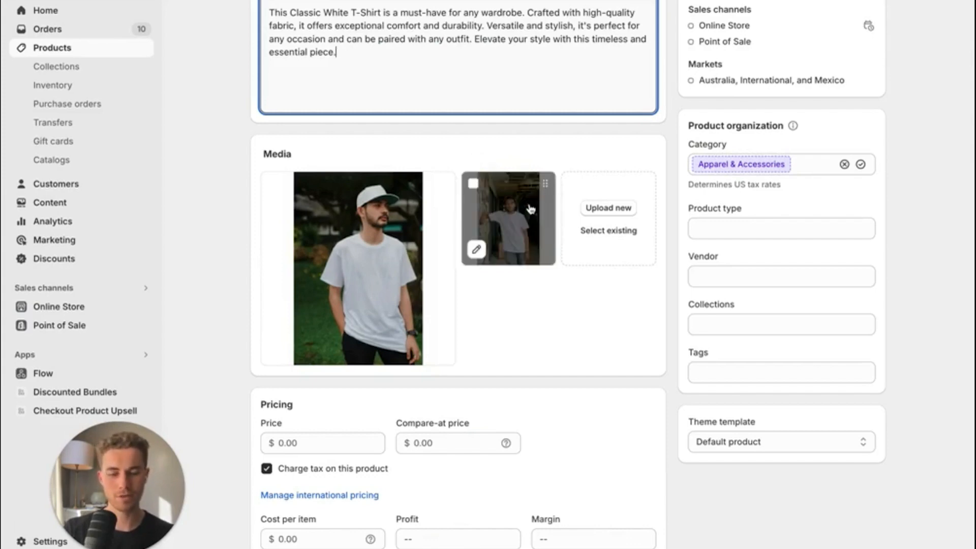
pyautogui.click(546, 162)
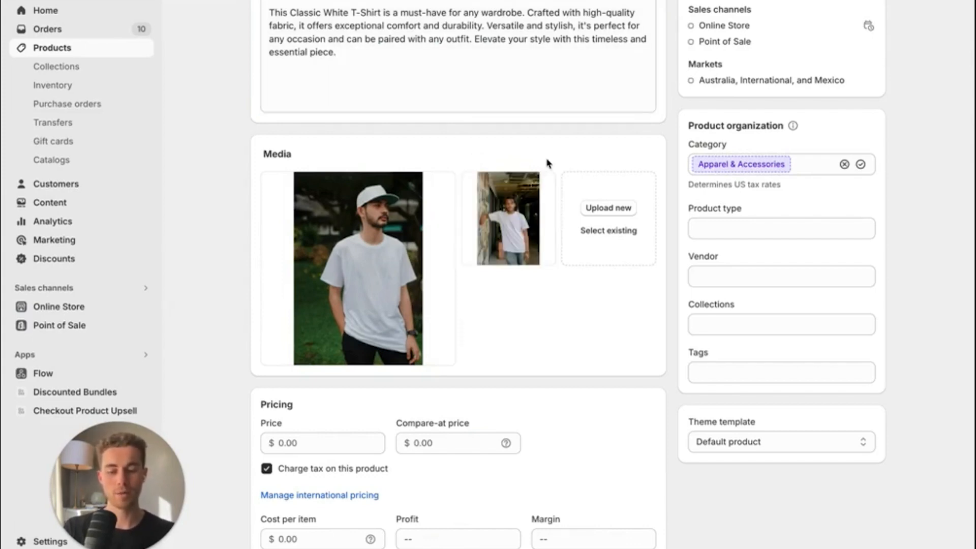
pyautogui.moveTo(508, 235)
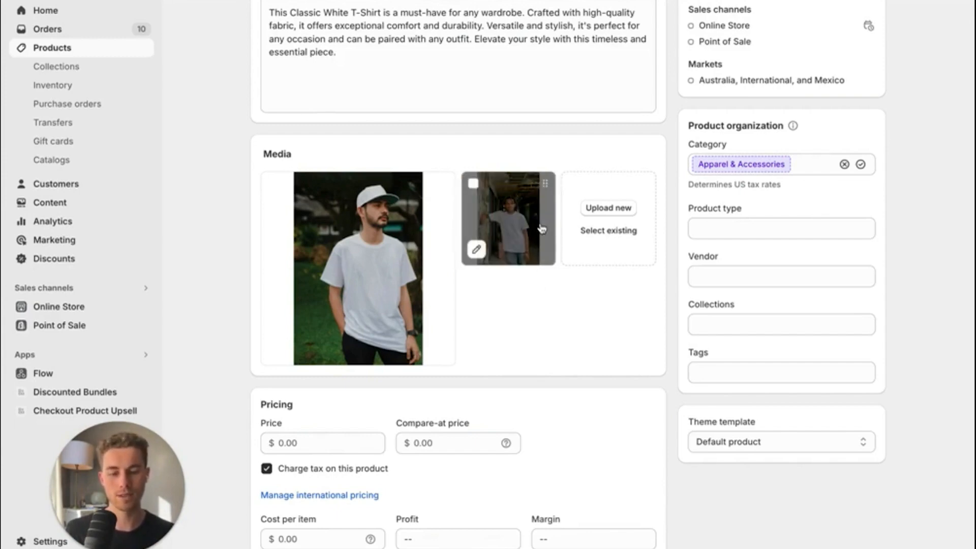
pyautogui.moveTo(542, 229); pyautogui.dragTo(391, 283)
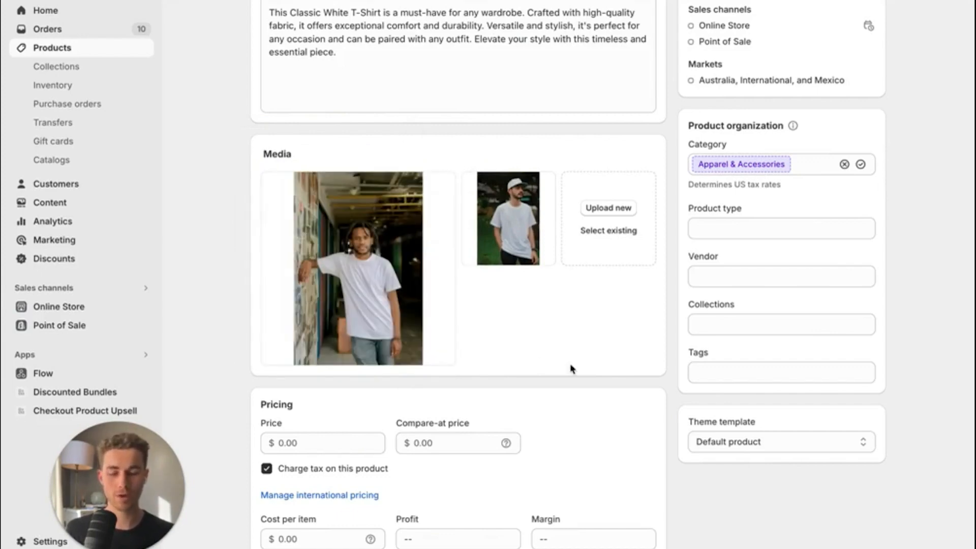
# Step: Set the product's price to $22
pyautogui.scroll(-2, 573, 368)
pyautogui.scroll(-5, 572, 369)
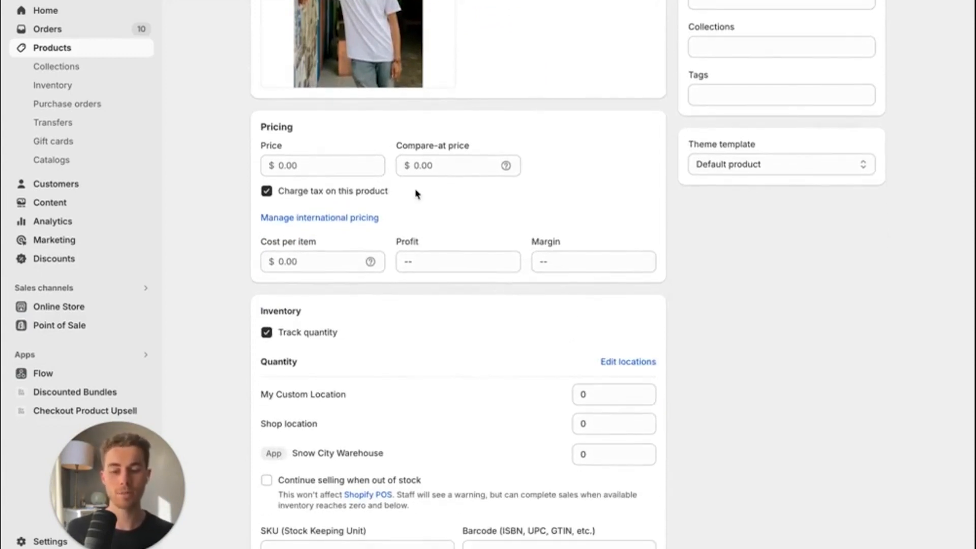
pyautogui.click(313, 166)
pyautogui.write('22')
pyautogui.click(597, 142)
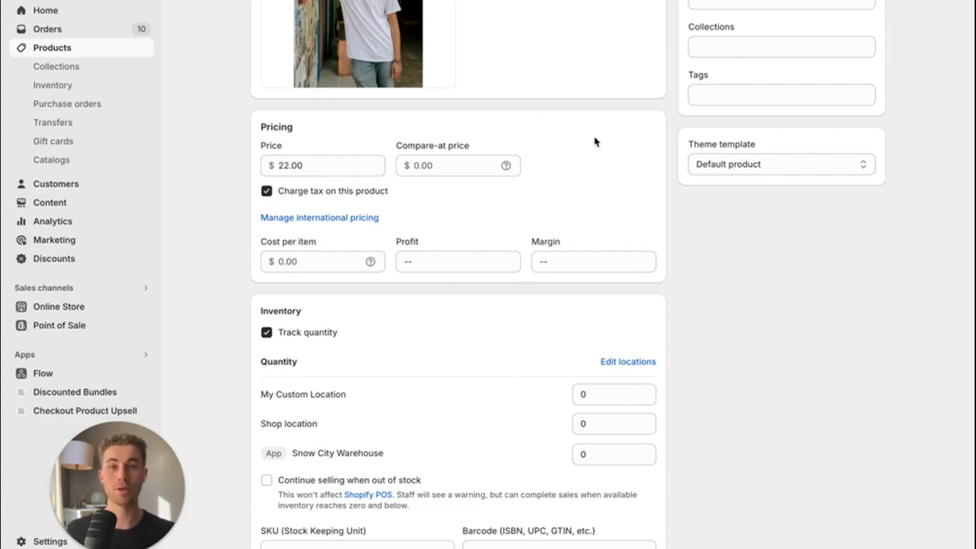
# Step: Move the 22.00 amount from the price to the compare-at price and set the price to $18
pyautogui.click(339, 167)
pyautogui.hotkey('ctrl', 'c')
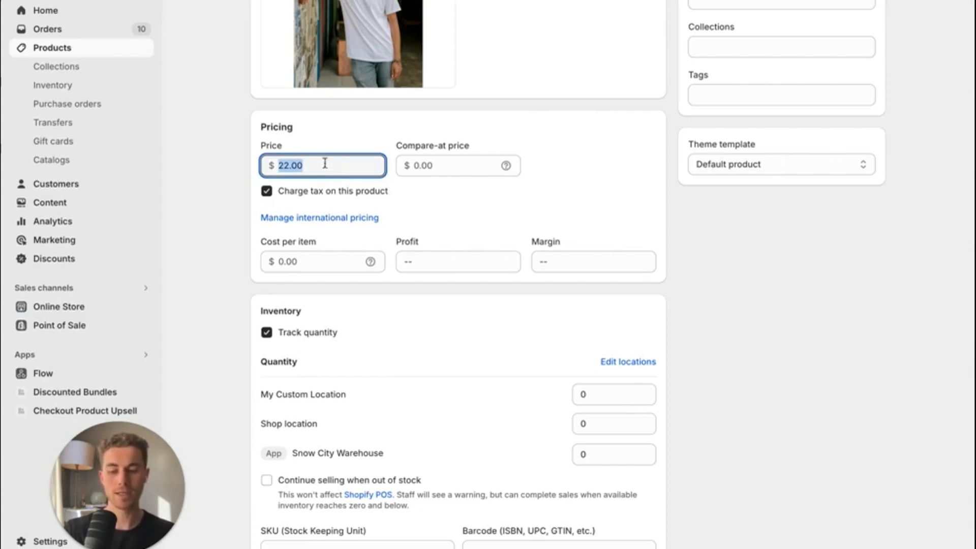
pyautogui.press('BackSpace')
pyautogui.click(461, 164)
pyautogui.hotkey('ctrl', 'v')
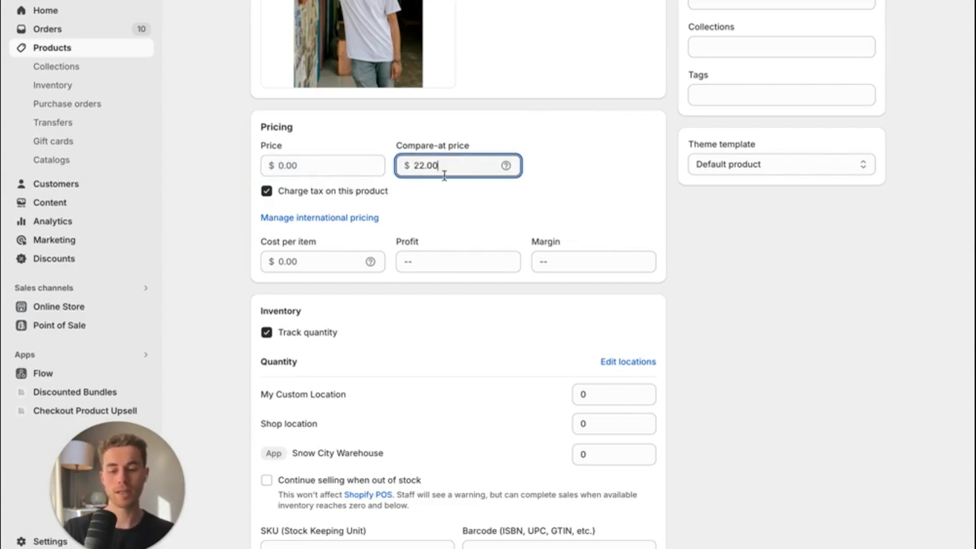
pyautogui.click(332, 159)
pyautogui.write('18')
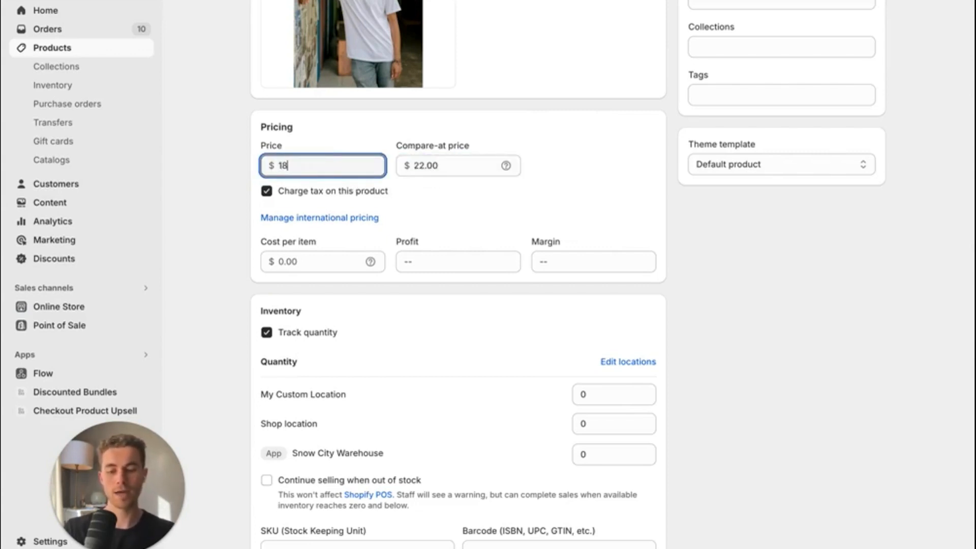
pyautogui.click(593, 166)
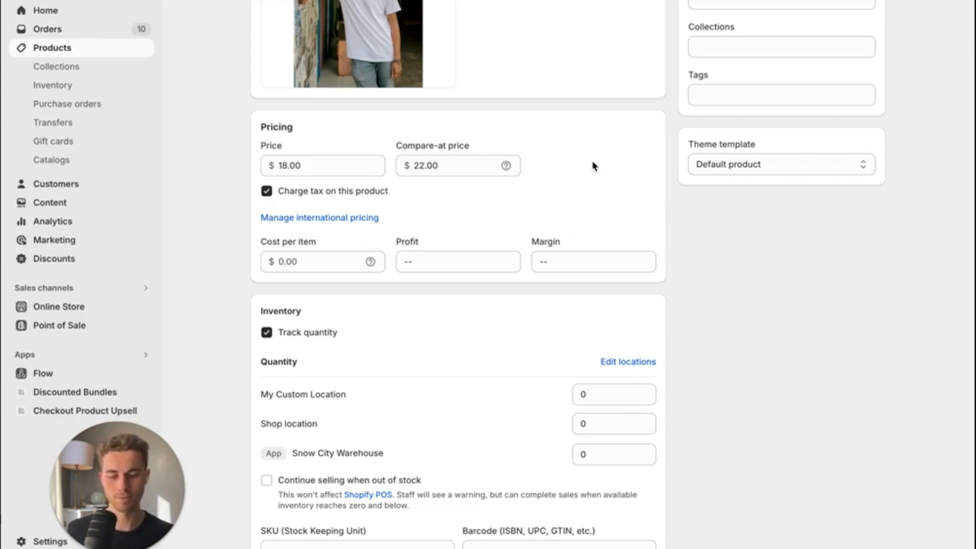
# Step: Set the product's cost per item to $8
pyautogui.scroll(-1, 593, 165)
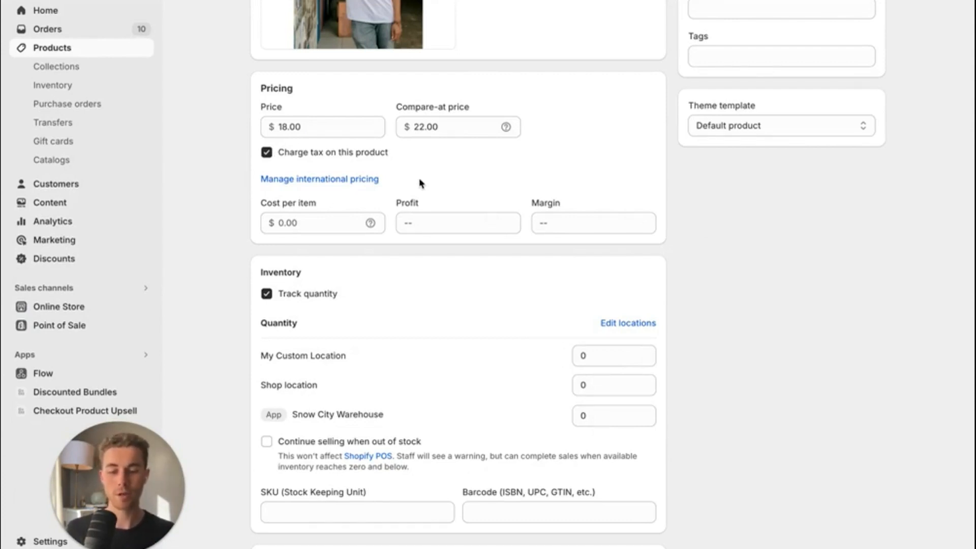
pyautogui.click(328, 229)
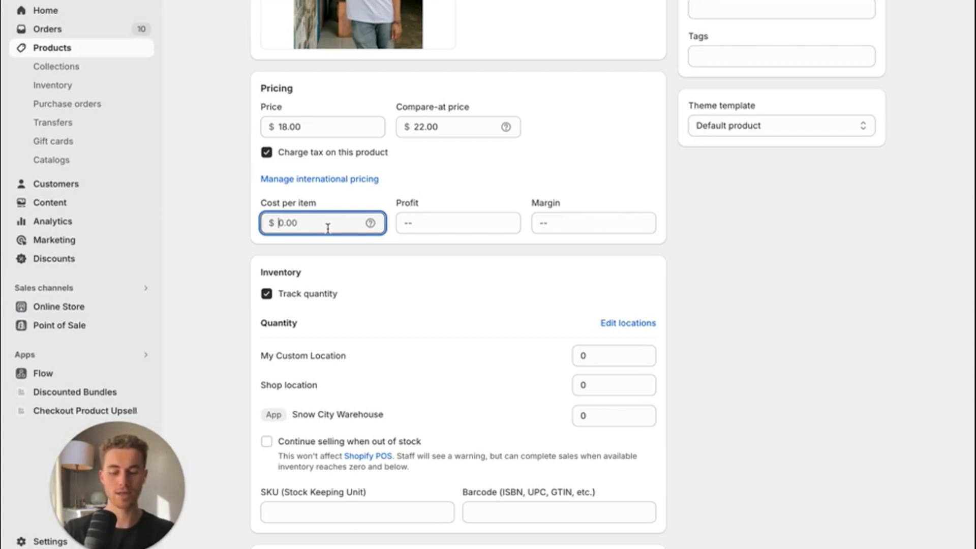
pyautogui.write('8')
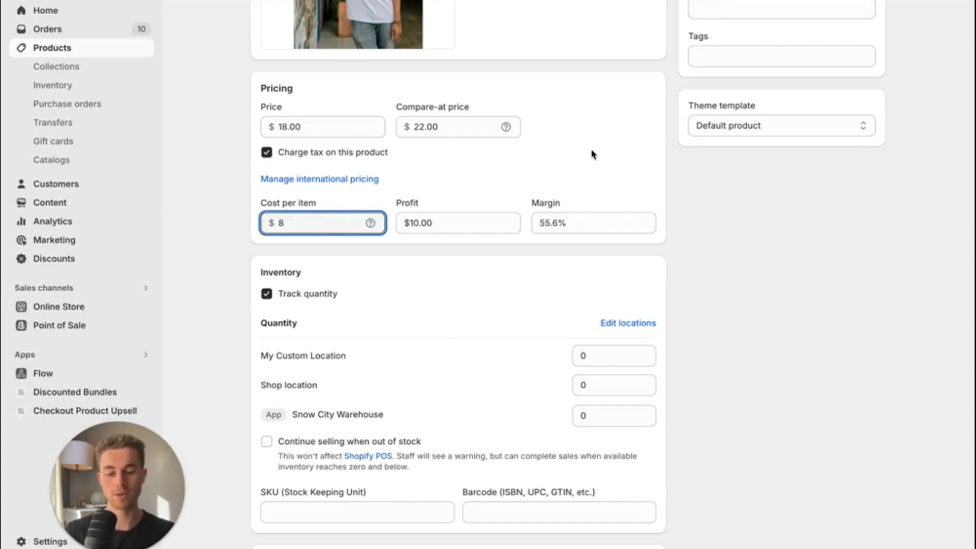
pyautogui.click(559, 167)
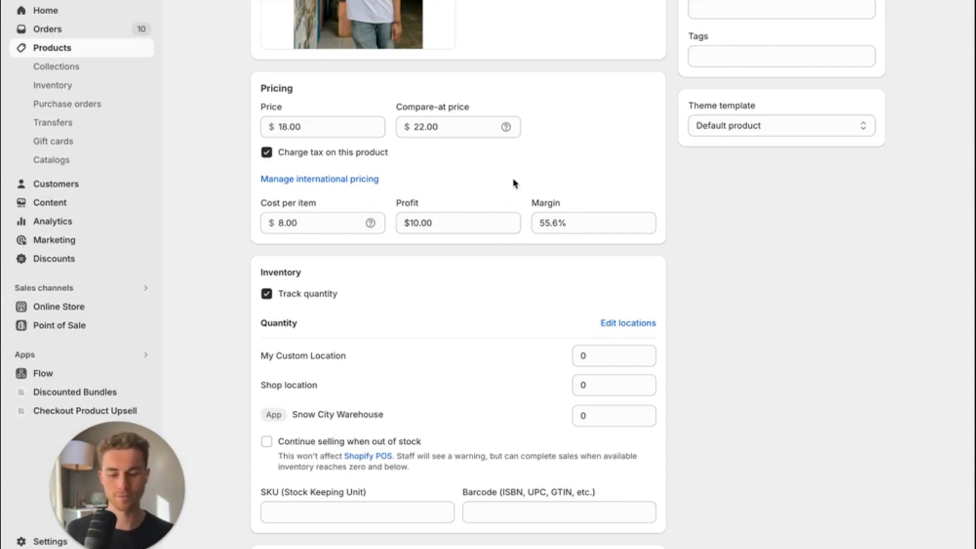
# Step: Set the inventory quantity at the Shop location to 100
pyautogui.scroll(-3, 735, 247)
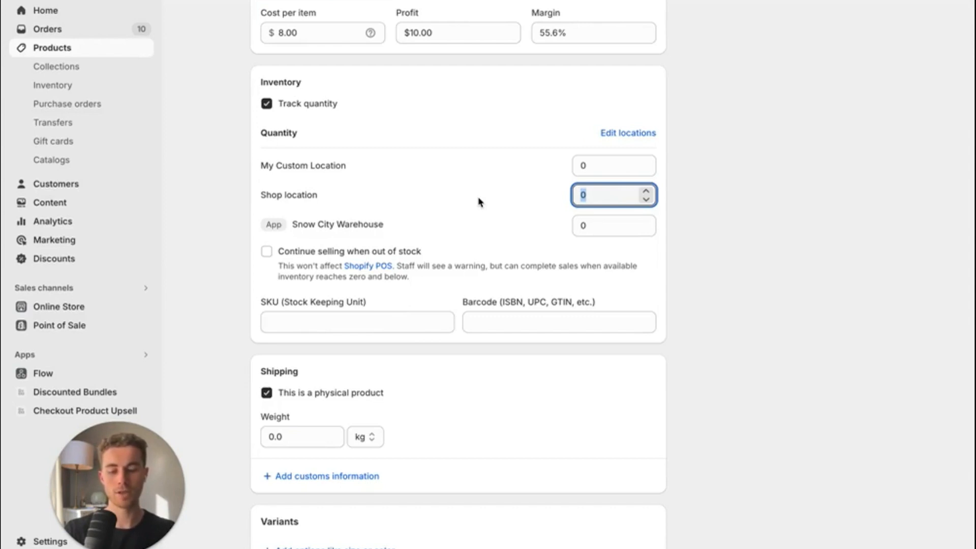
pyautogui.write('100')
pyautogui.click(478, 202)
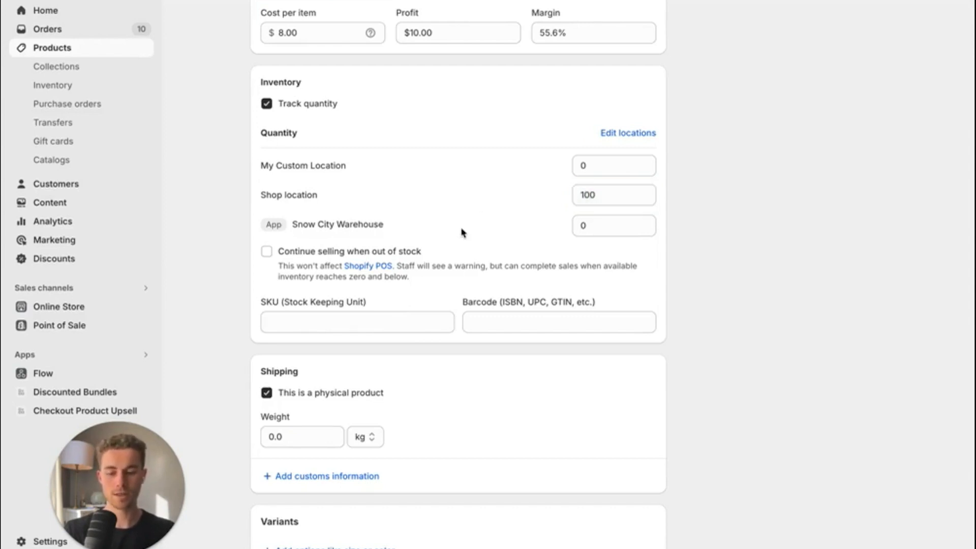
# Step: Enter CWT001 as the product's SKU in the inventory details
pyautogui.scroll(-1, 462, 232)
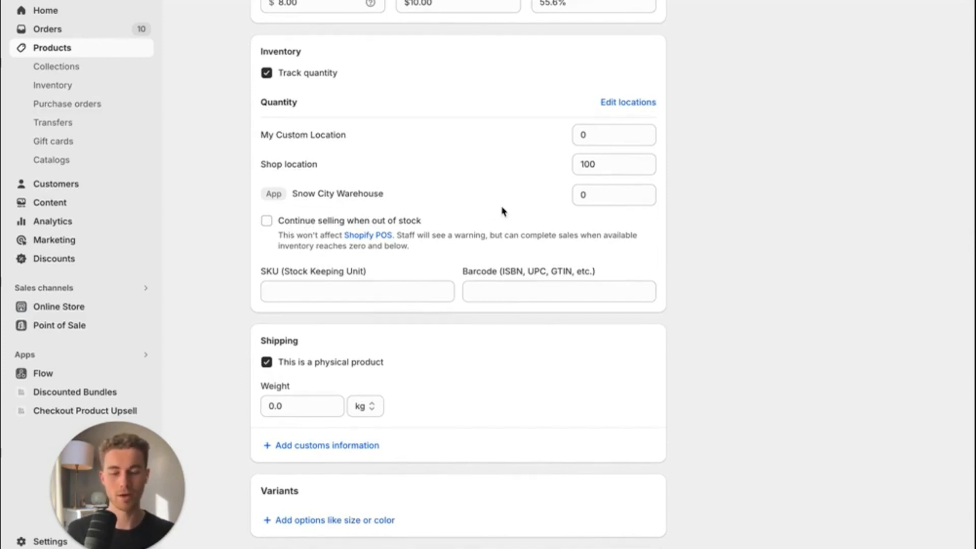
pyautogui.scroll(-3, 503, 211)
pyautogui.click(267, 215)
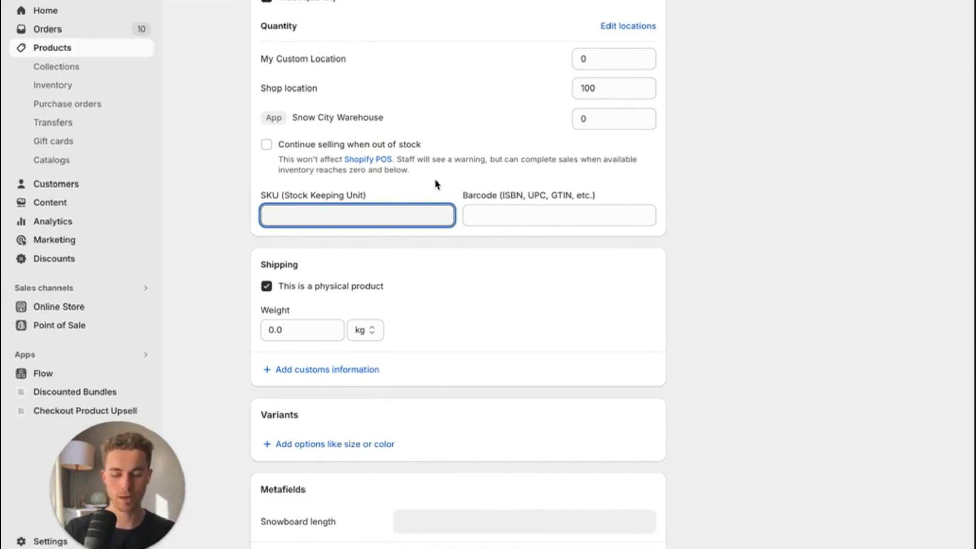
pyautogui.write('CWT')
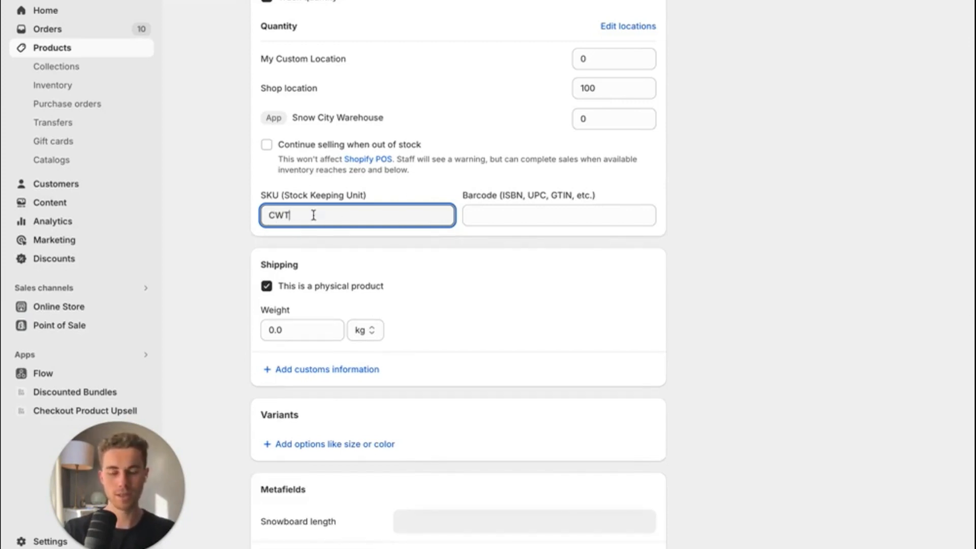
pyautogui.press('BackSpace')
pyautogui.press('BackSpace')
pyautogui.press('BackSpace')
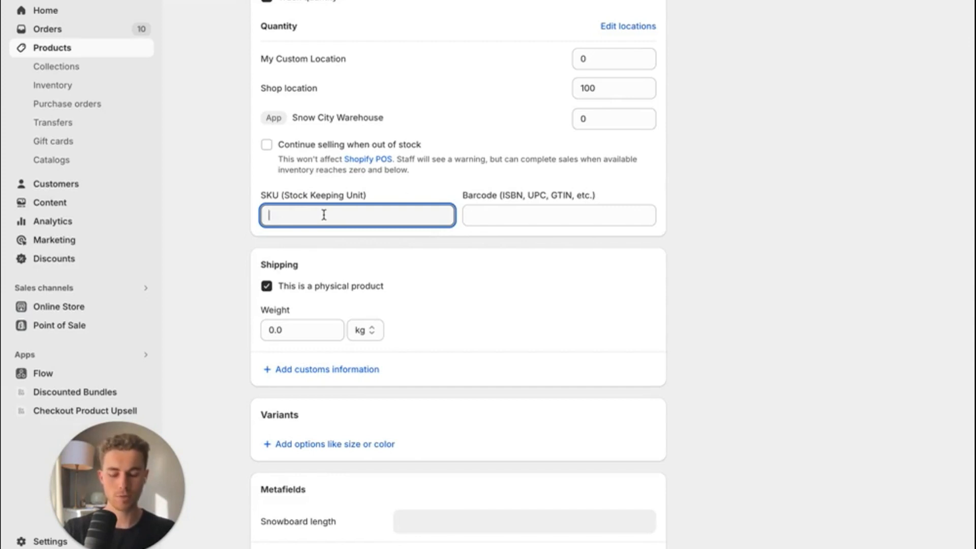
pyautogui.write('CWT')
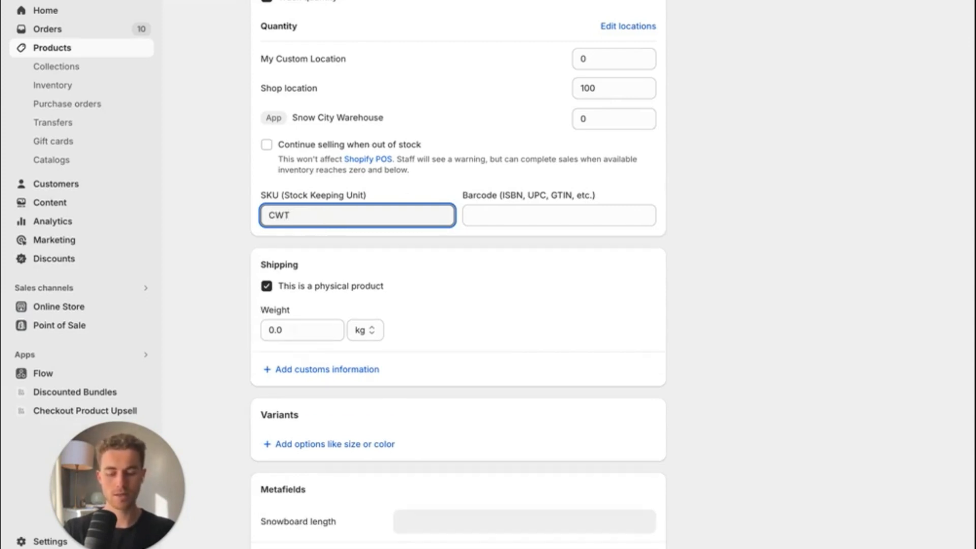
pyautogui.write('001')
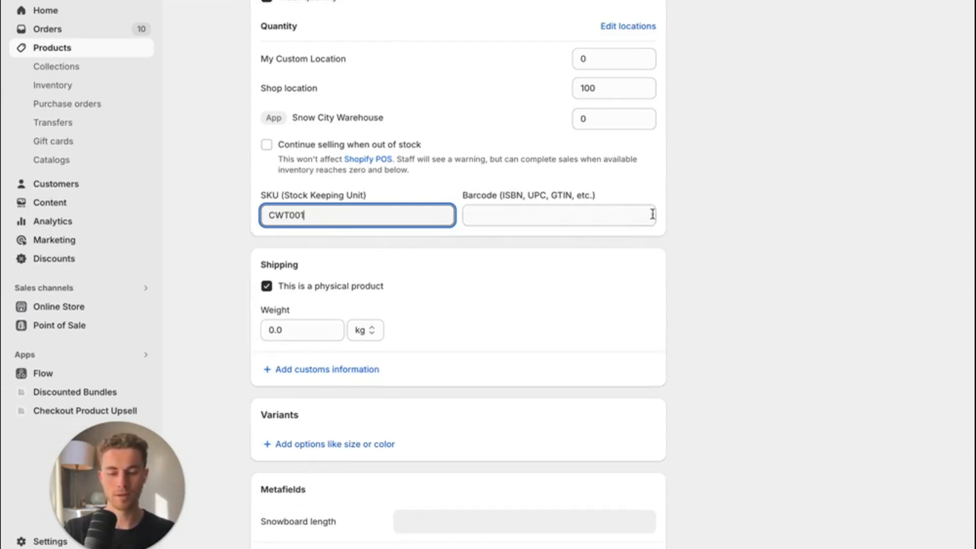
pyautogui.click(740, 236)
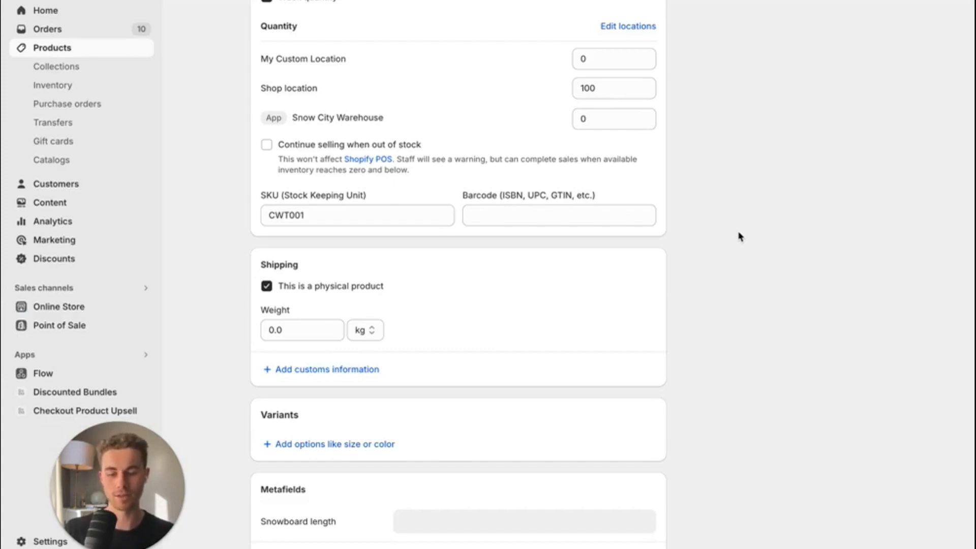
# Step: Set the product's shipping weight to 0.25 kg
pyautogui.scroll(-3, 815, 310)
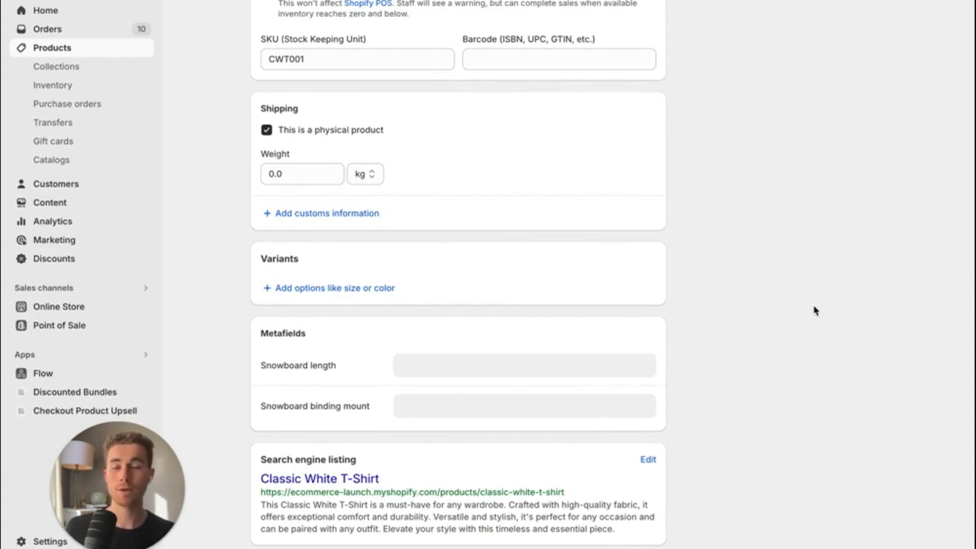
pyautogui.click(325, 178)
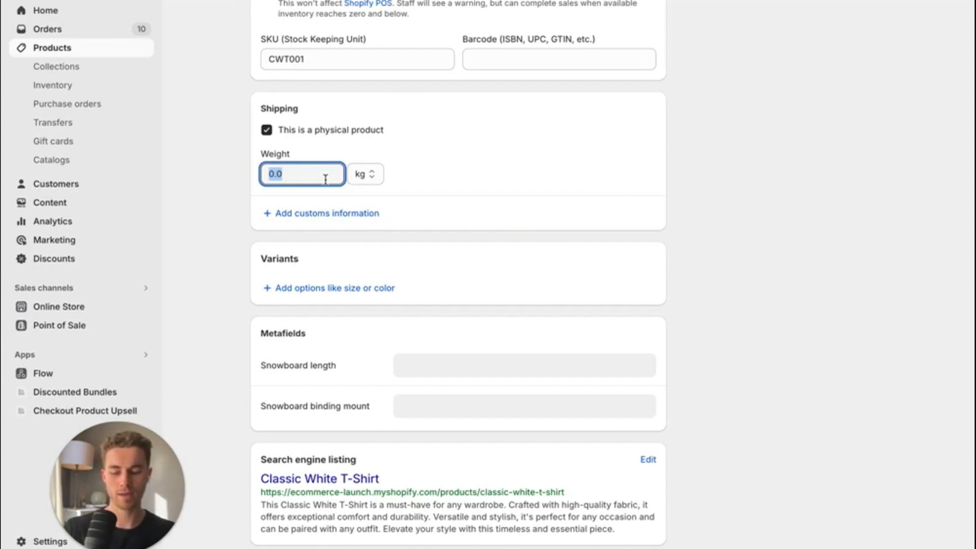
pyautogui.write('0.25')
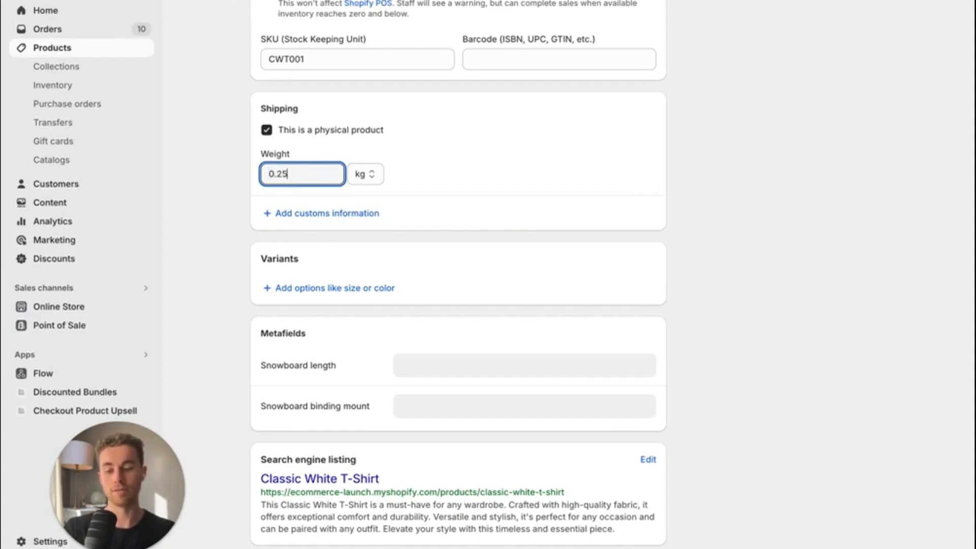
pyautogui.click(768, 172)
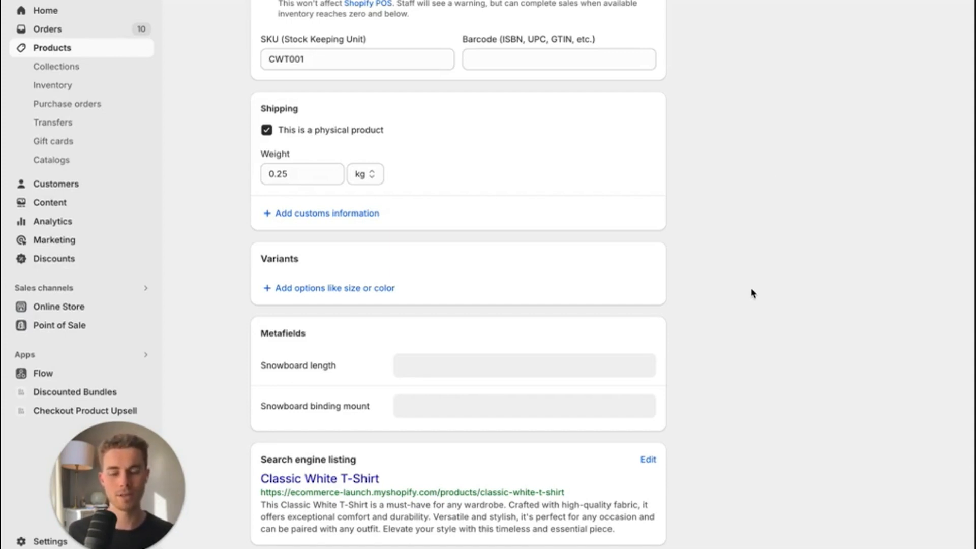
# Step: Add a variant option to the product and choose Size as its option name
pyautogui.click(359, 298)
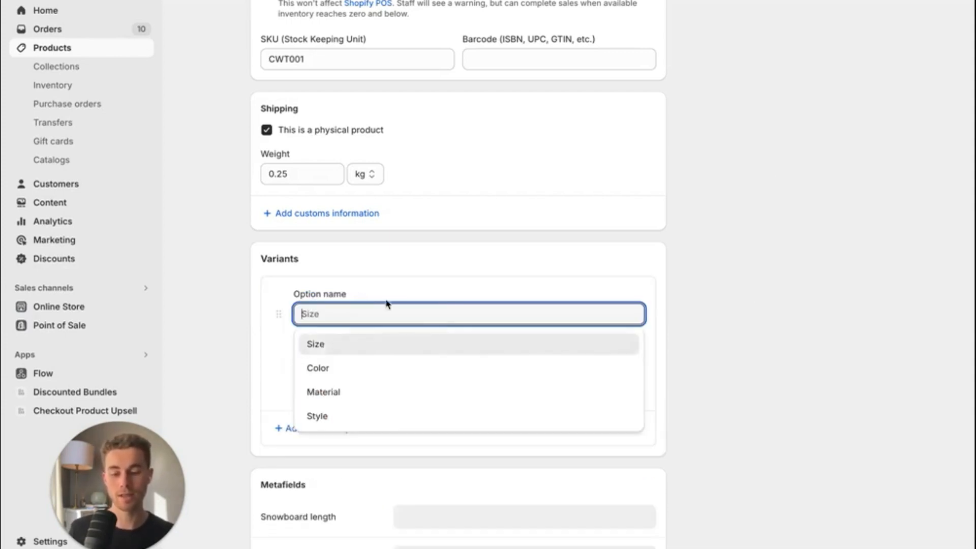
pyautogui.click(376, 351)
pyautogui.scroll(-1, 376, 351)
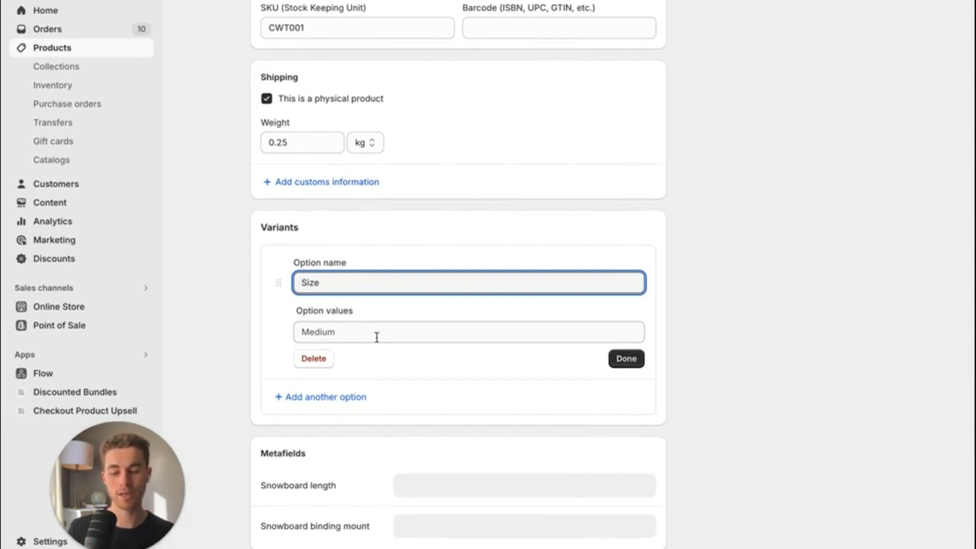
# Step: Enter Small, Medium and Large as the values of the Size option and finish editing the option
pyautogui.click(378, 333)
pyautogui.write('Small')
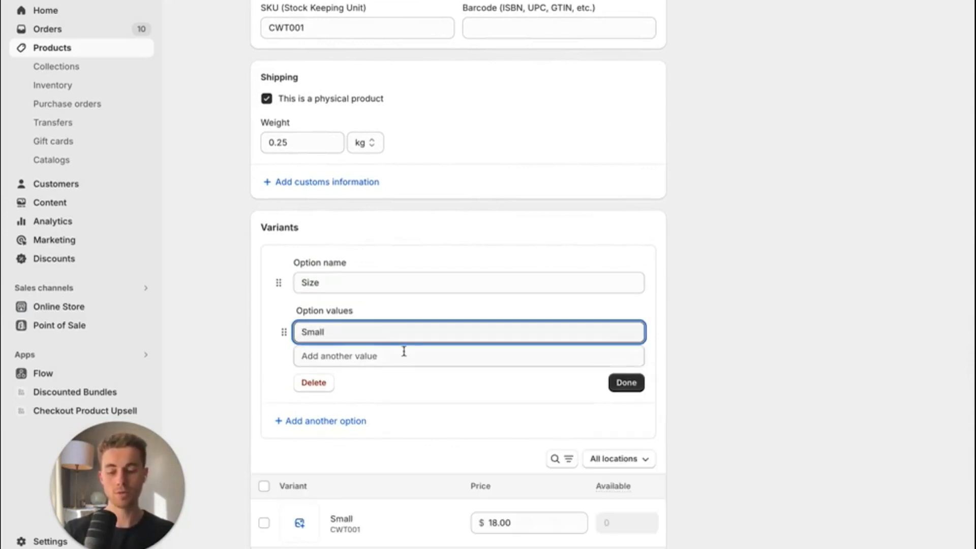
pyautogui.click(404, 352)
pyautogui.write('Medium')
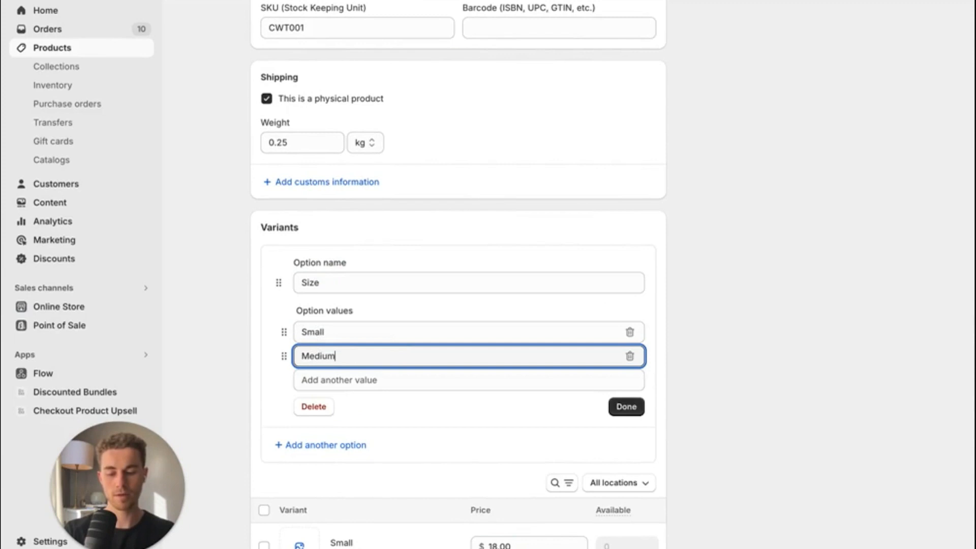
pyautogui.click(385, 379)
pyautogui.write('Large')
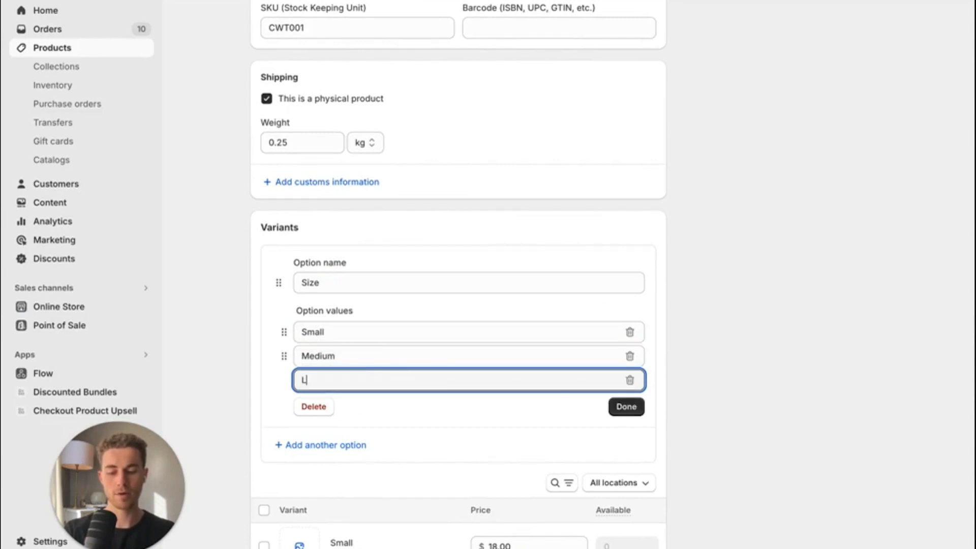
pyautogui.click(631, 438)
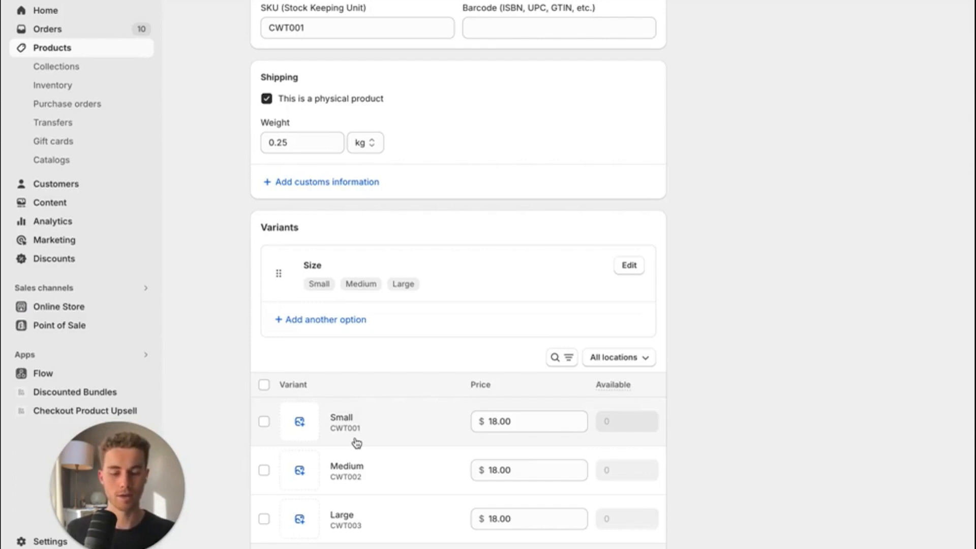
# Step: Add a second variant option named Color with the values White, Black and Blue, and finish editing it
pyautogui.scroll(1, 456, 356)
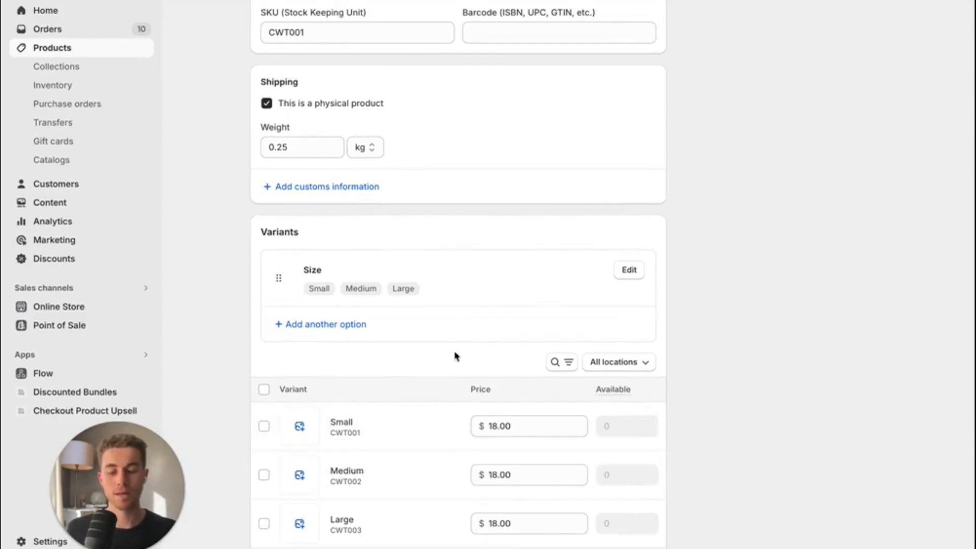
pyautogui.click(356, 326)
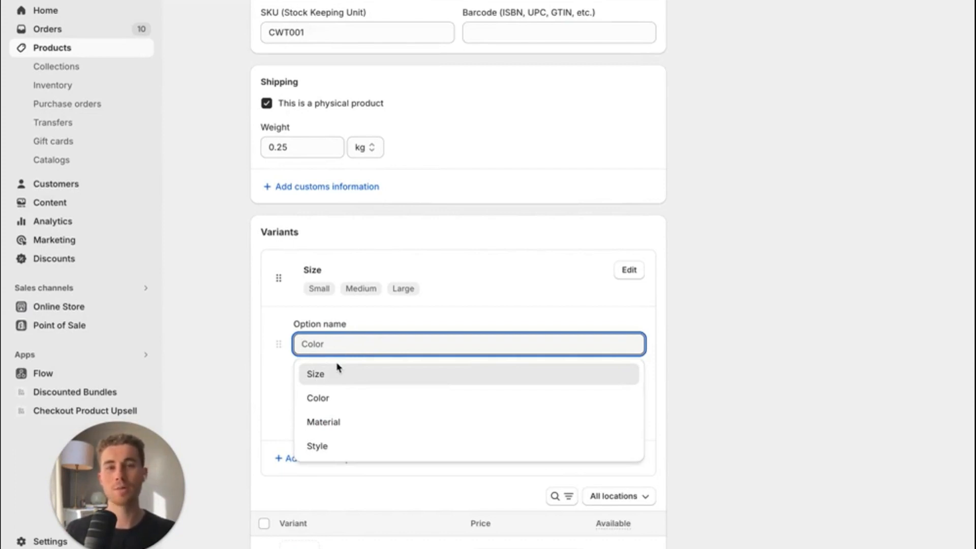
pyautogui.click(318, 399)
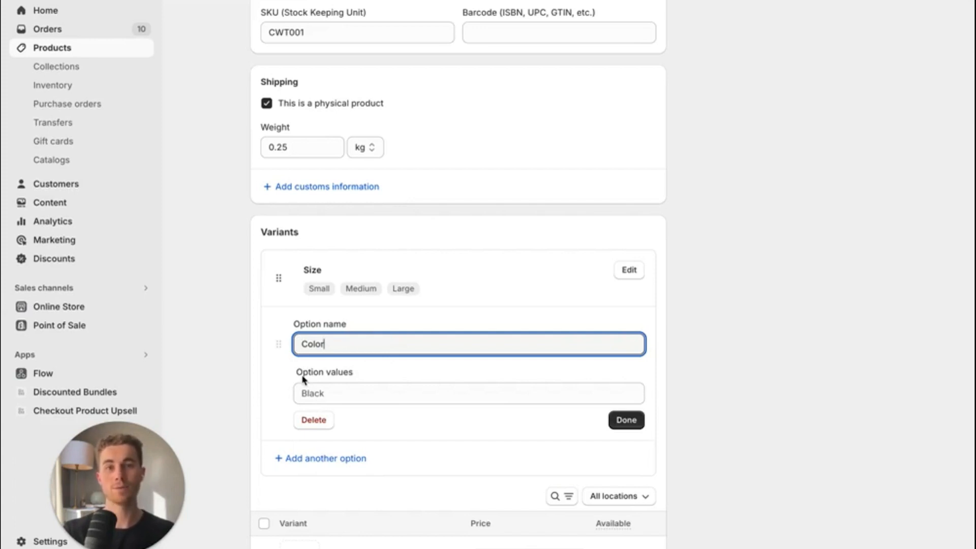
pyautogui.click(304, 389)
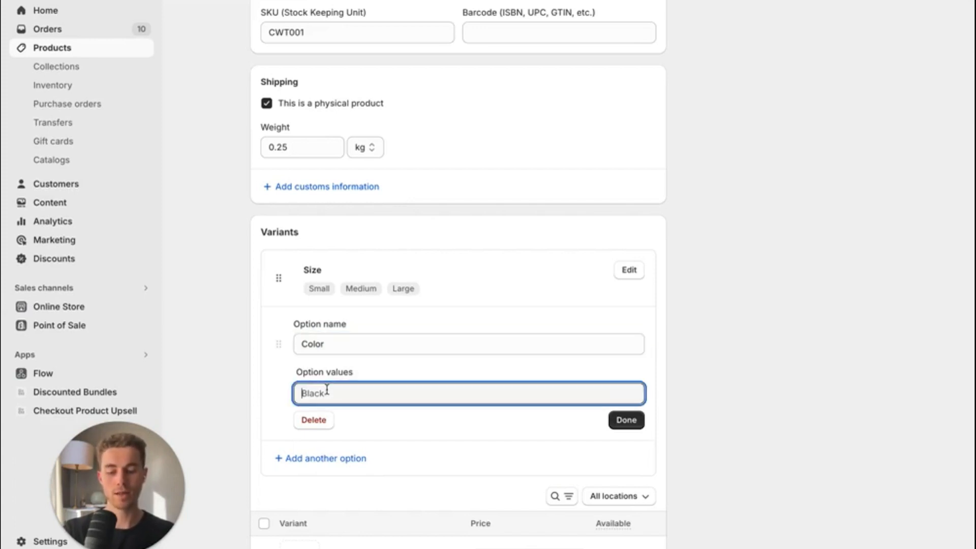
pyautogui.write('White')
pyautogui.click(330, 417)
pyautogui.write('Black')
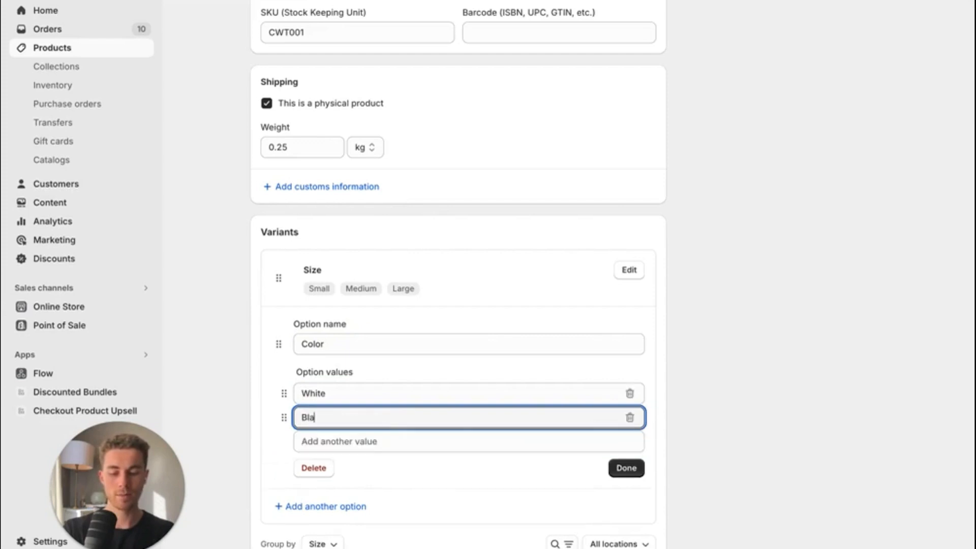
pyautogui.click(331, 440)
pyautogui.write('Blue')
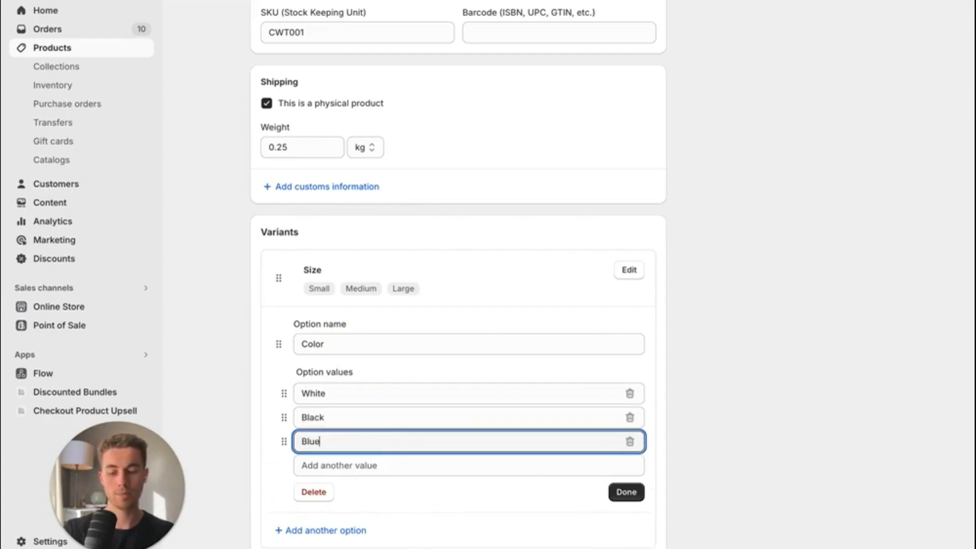
pyautogui.click(627, 492)
# Step: Expand all size groups in the variant list and show the inventory for the Shop location
pyautogui.scroll(-3, 709, 373)
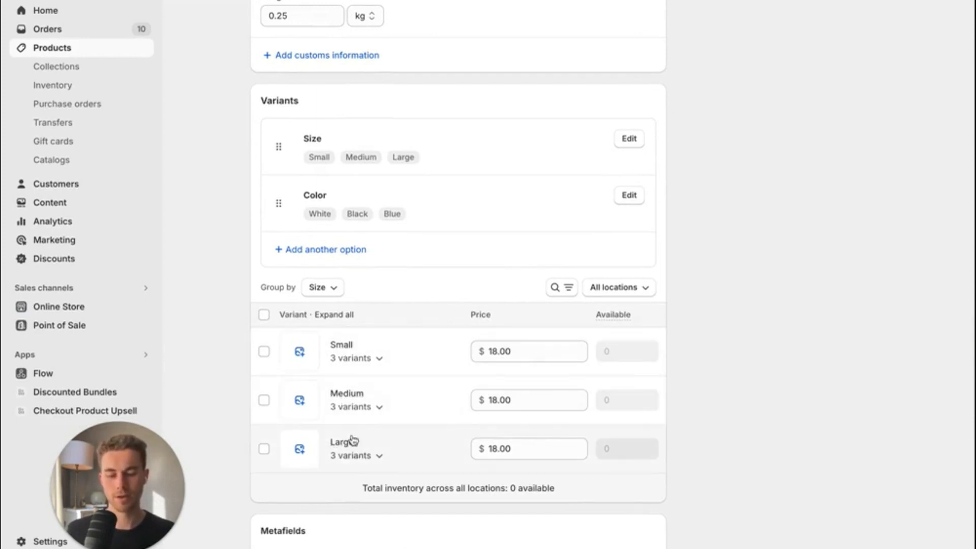
pyautogui.click(348, 318)
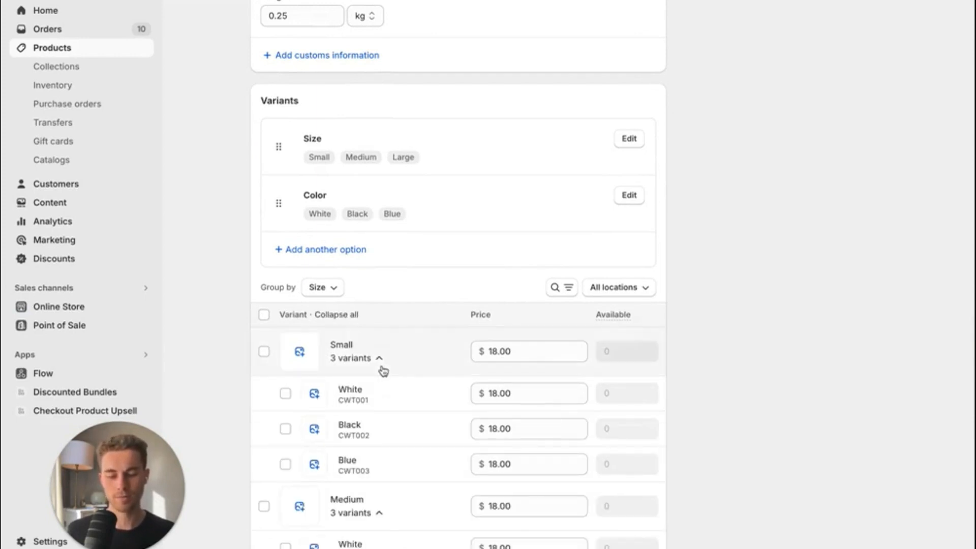
pyautogui.scroll(-3, 381, 370)
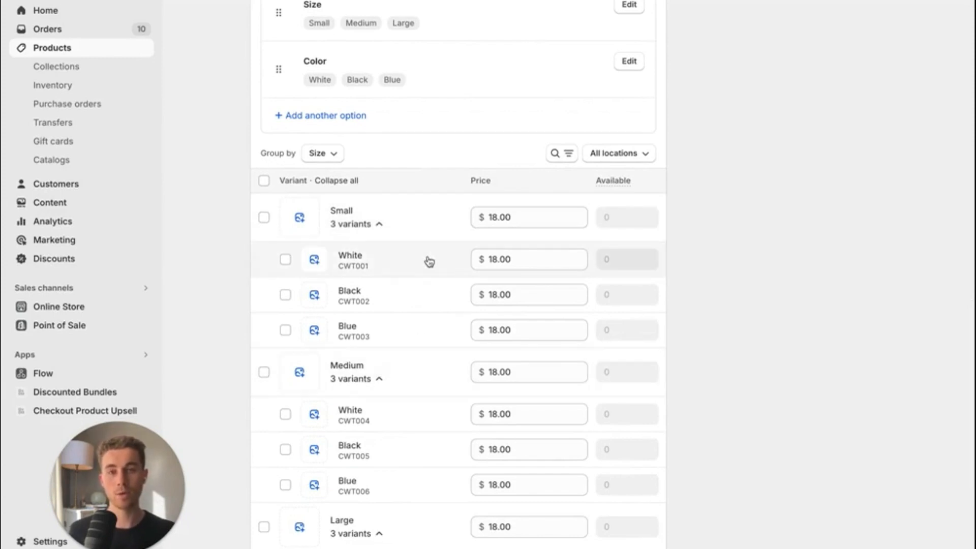
pyautogui.scroll(-1, 430, 262)
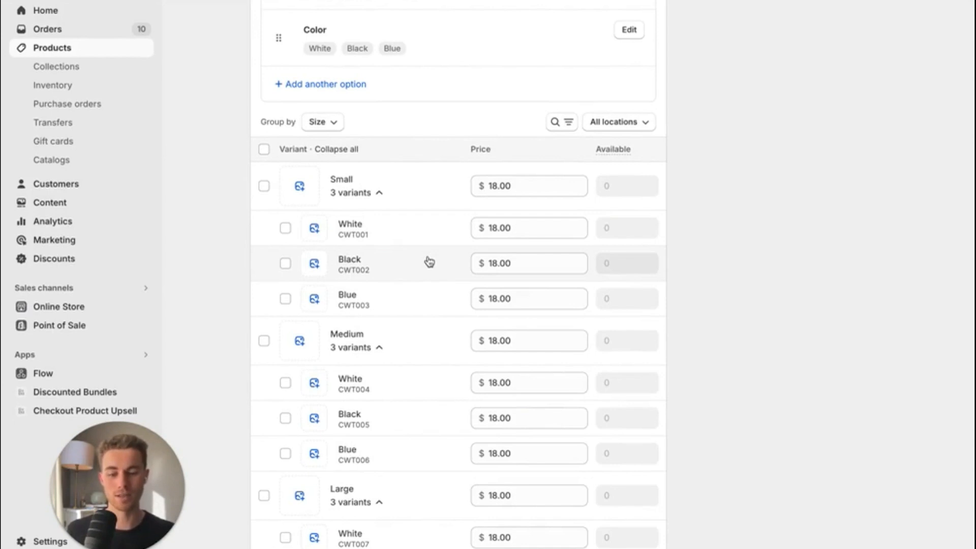
pyautogui.scroll(-1, 429, 262)
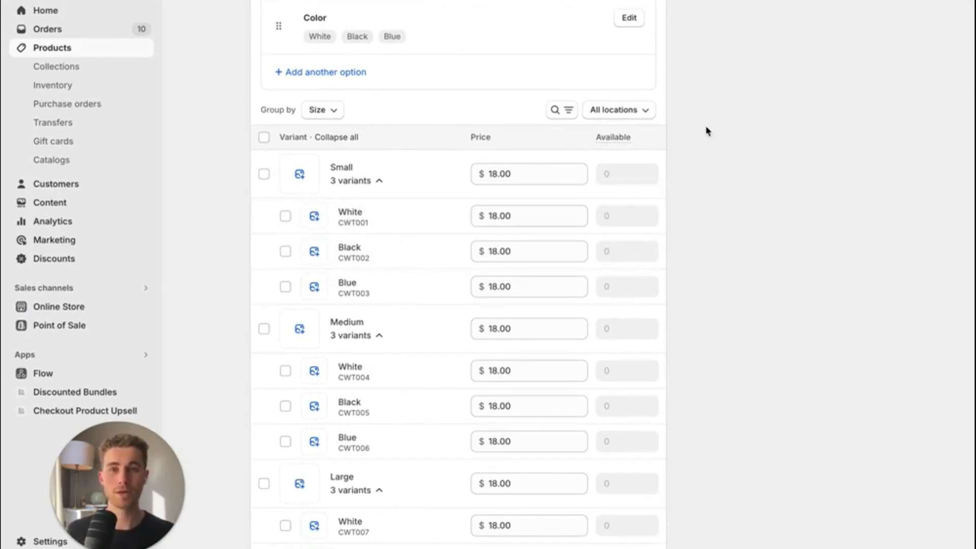
pyautogui.click(646, 110)
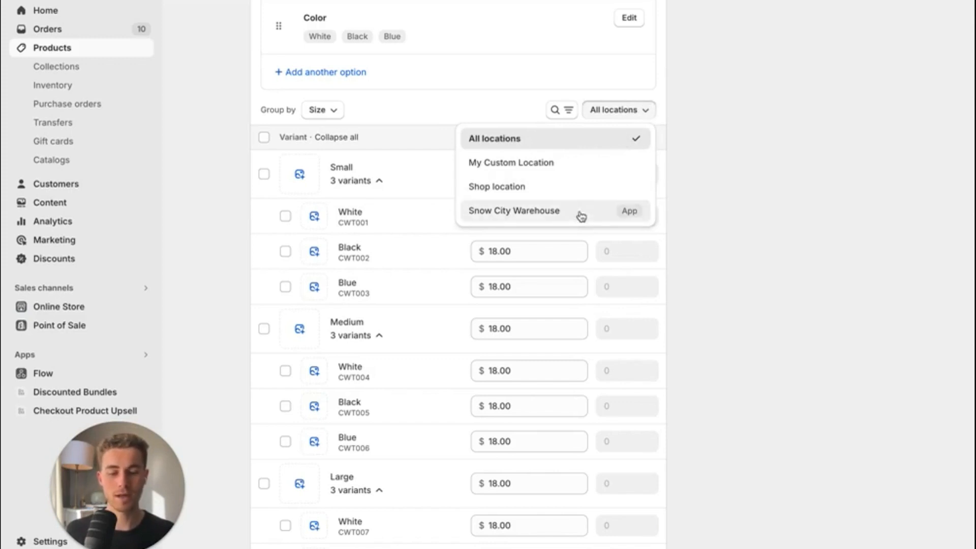
pyautogui.click(549, 186)
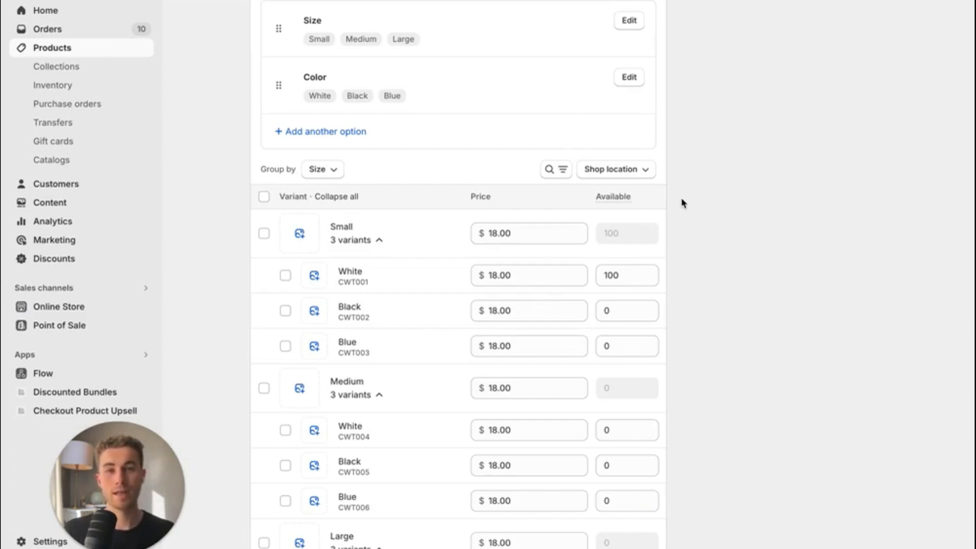
# Step: Set the available quantities of the Small variants to 10 for White, 1 for Black and 10 for Blue
pyautogui.scroll(-3, 683, 203)
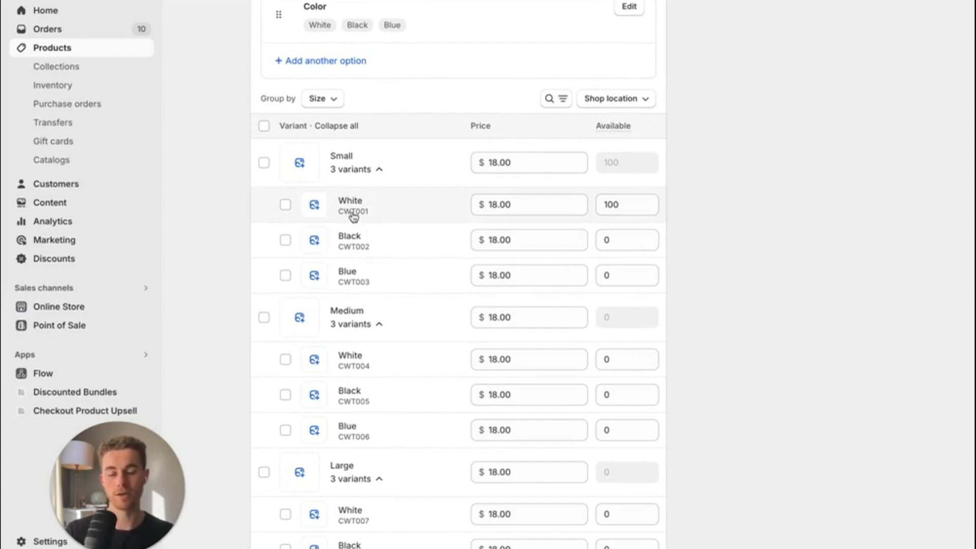
pyautogui.click(616, 205)
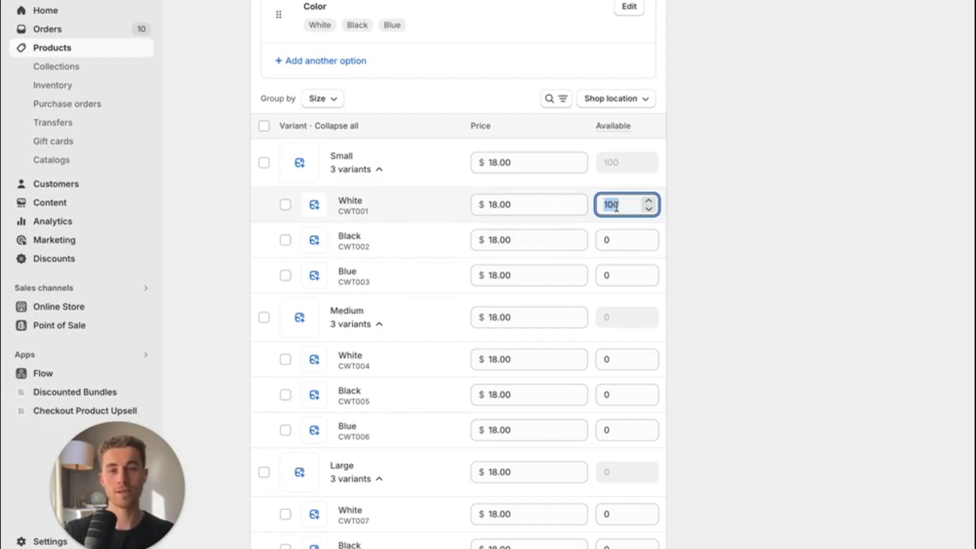
pyautogui.write('10')
pyautogui.click(610, 239)
pyautogui.write('1')
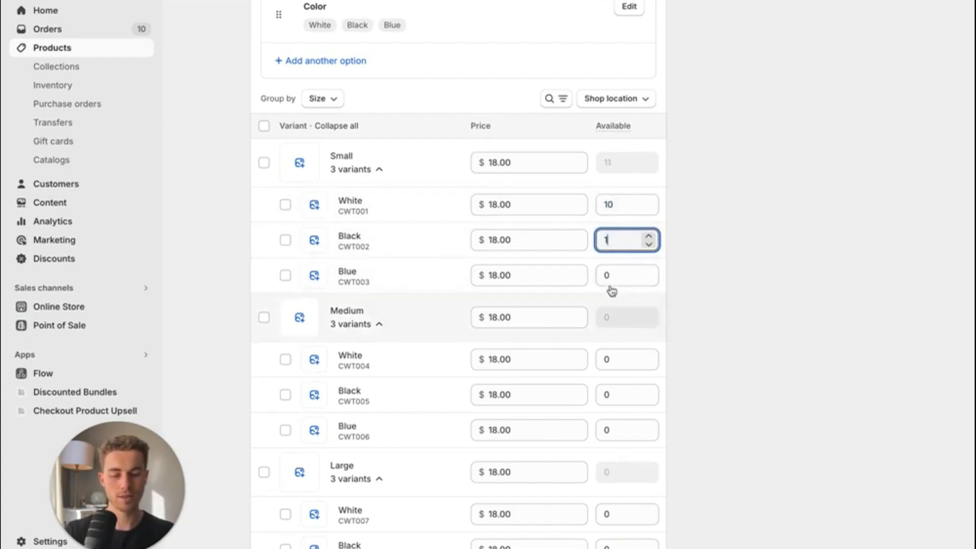
pyautogui.click(612, 277)
pyautogui.write('10')
# Step: Set the available quantity of the Medium White, Black and Blue variants to 8 each
pyautogui.scroll(-2, 615, 300)
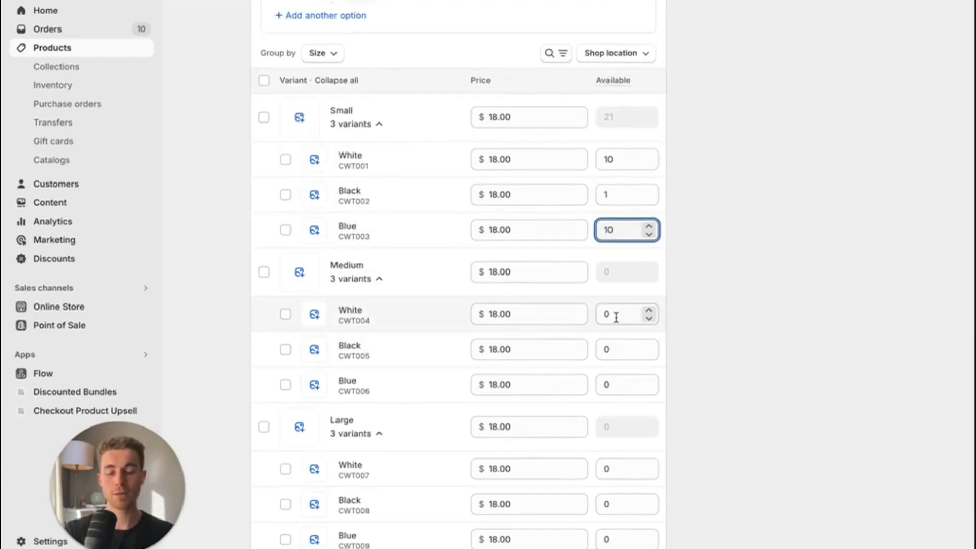
pyautogui.click(616, 318)
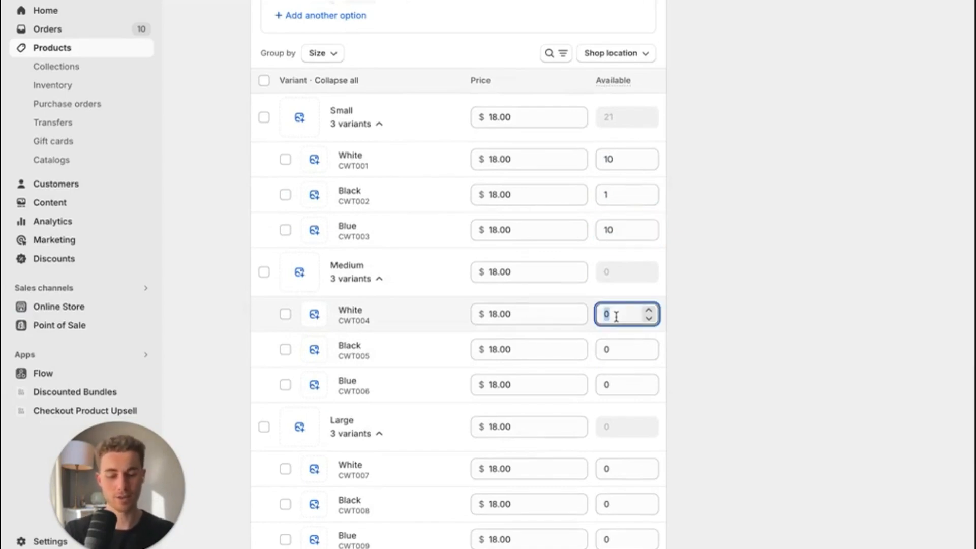
pyautogui.write('8')
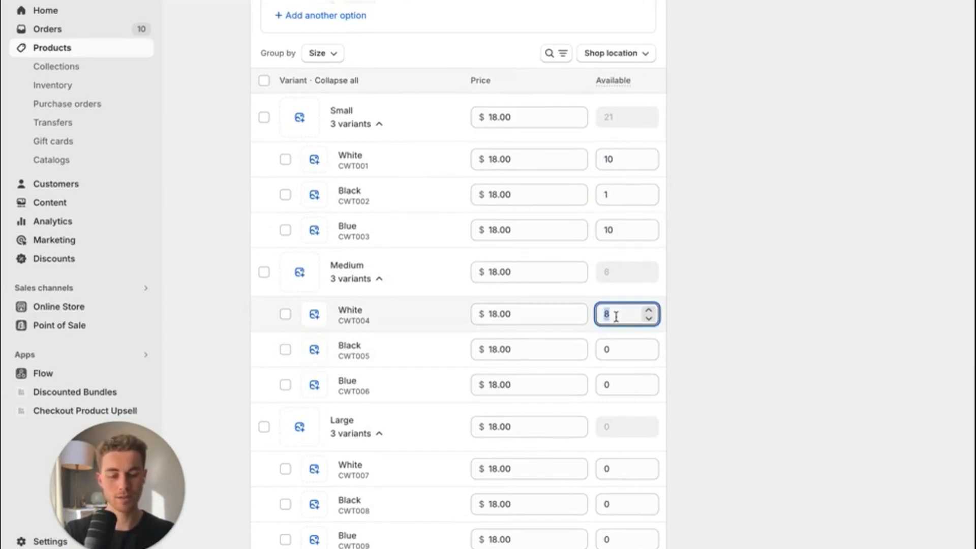
pyautogui.click(614, 349)
pyautogui.write('8')
pyautogui.click(609, 385)
pyautogui.write('8')
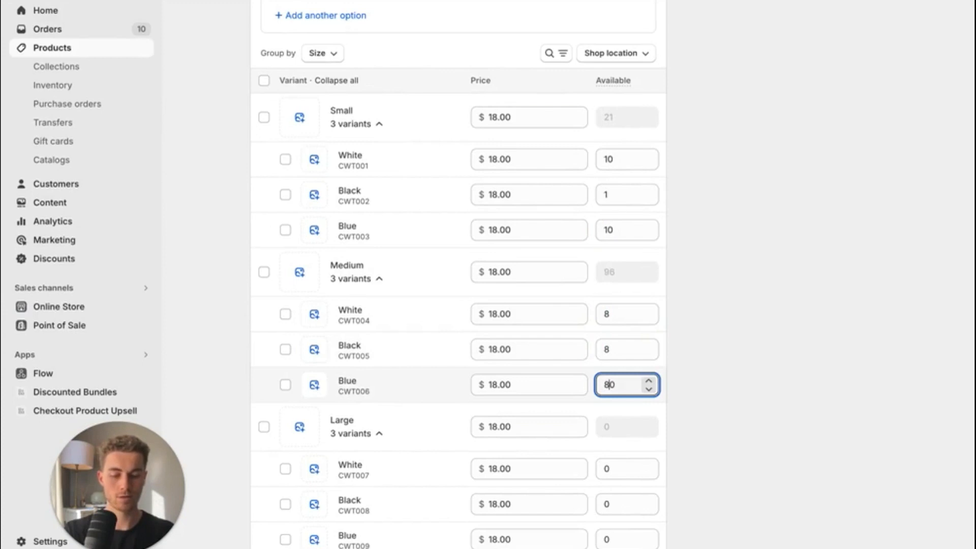
pyautogui.write('8')
pyautogui.press('super+a')
pyautogui.write('8')
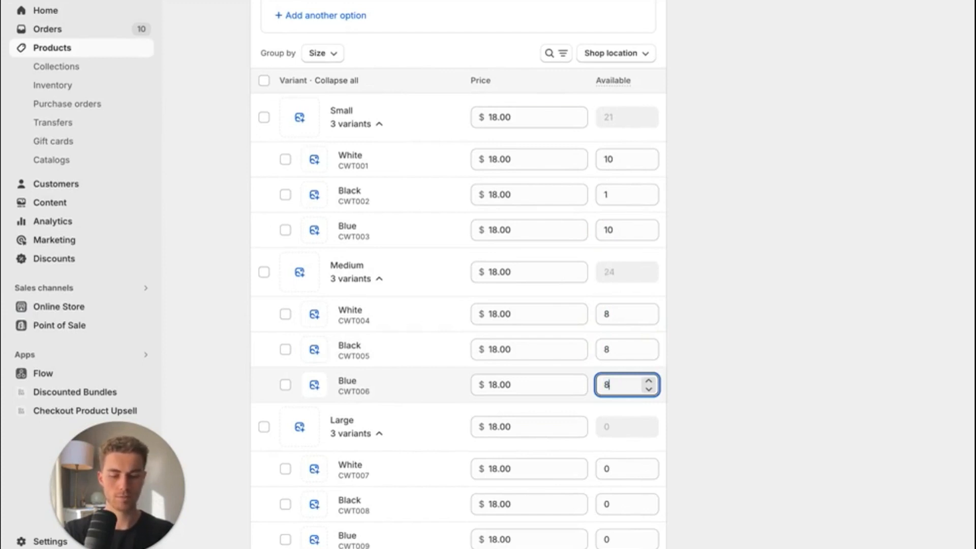
pyautogui.click(767, 416)
# Step: Set the available quantities of the Large variants to 8 for White, 6 for Black and 6 for Blue
pyautogui.scroll(-2, 767, 416)
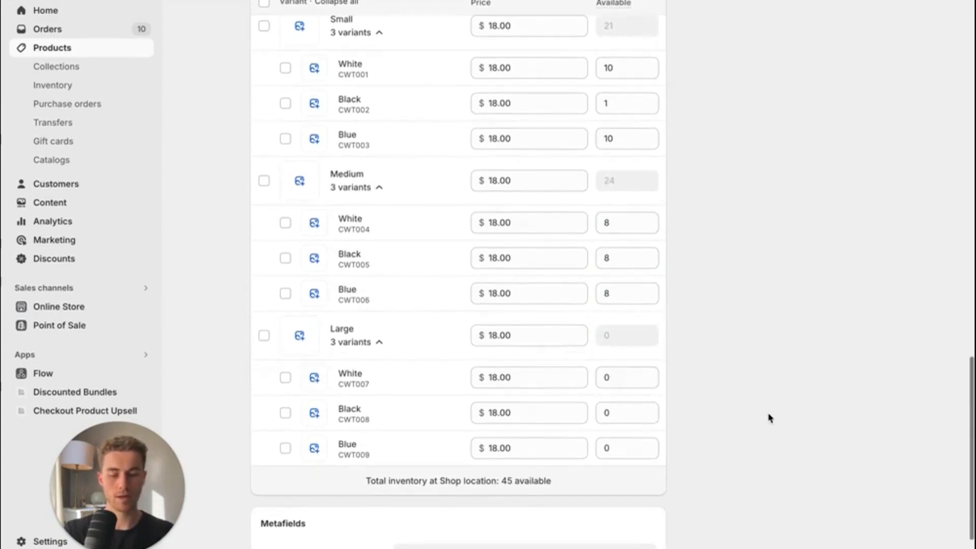
pyautogui.click(619, 383)
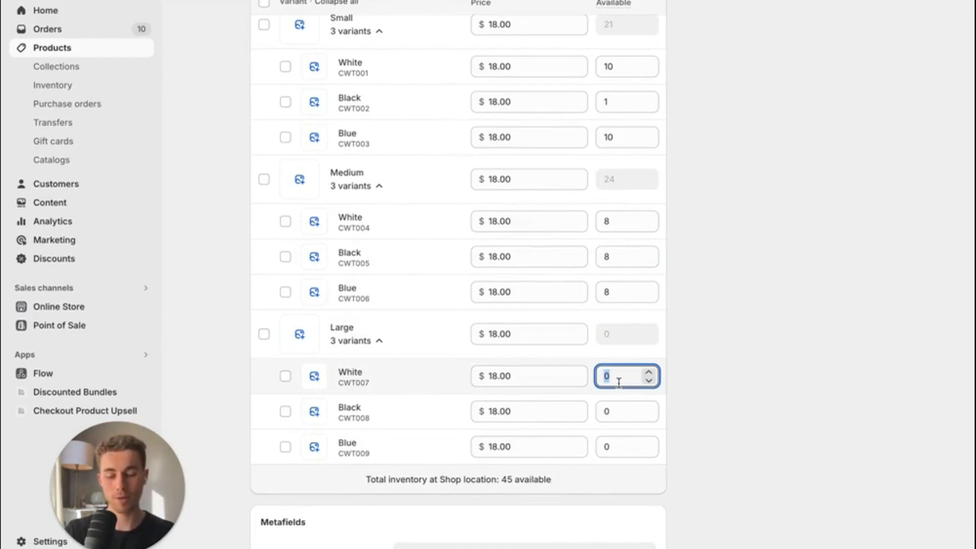
pyautogui.write('8')
pyautogui.click(608, 411)
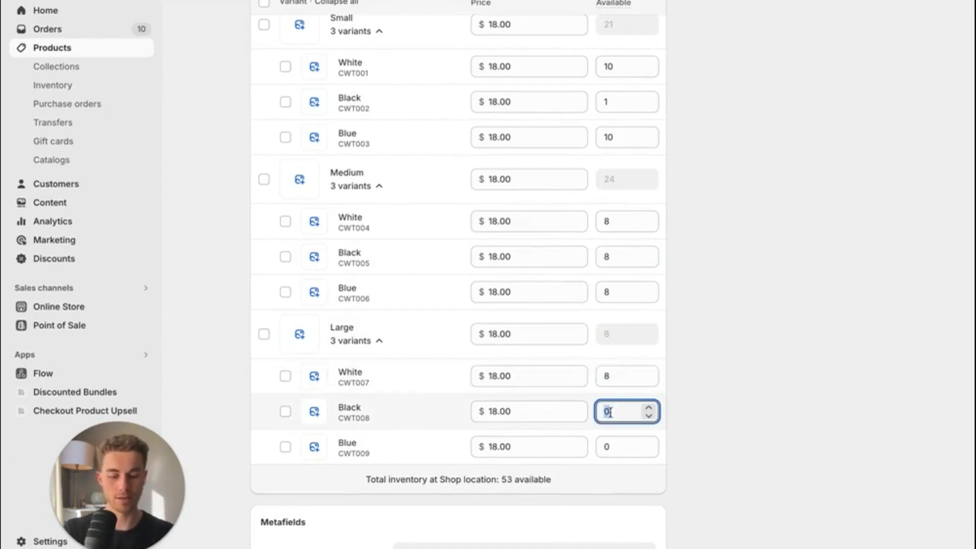
pyautogui.click(591, 416)
pyautogui.click(622, 475)
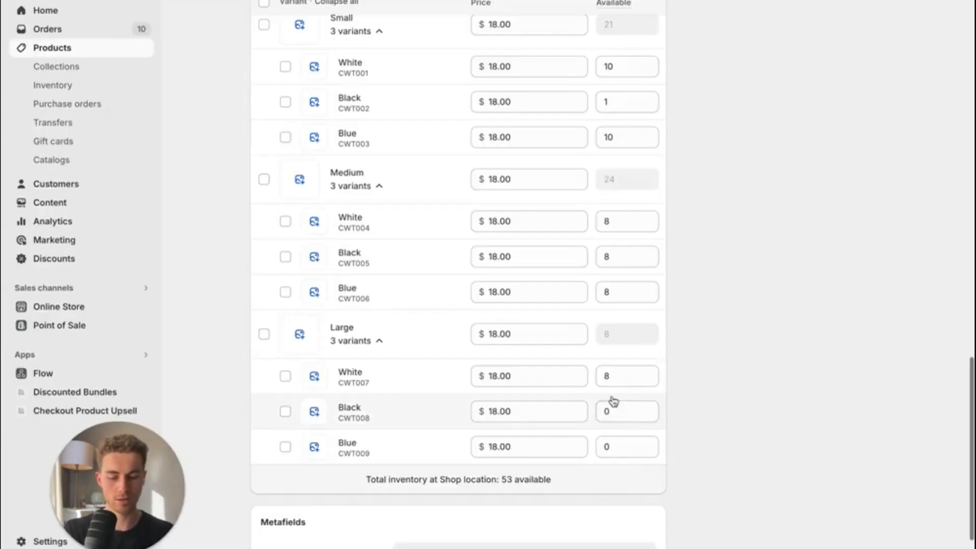
pyautogui.click(612, 413)
pyautogui.write('6')
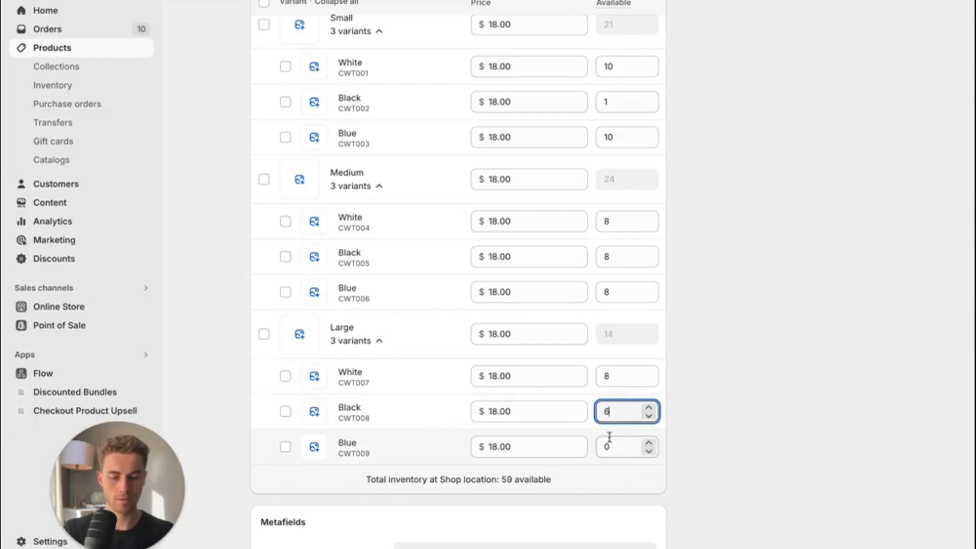
pyautogui.click(611, 443)
pyautogui.write('6')
pyautogui.click(800, 438)
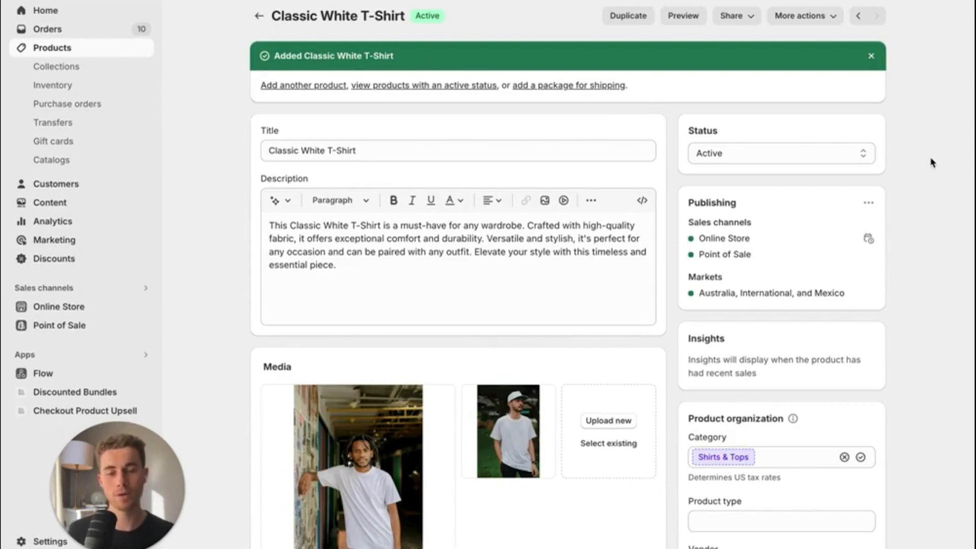
# Step: Examine the saved product's variant list, including the color variants under the Medium size
pyautogui.scroll(-8, 932, 162)
pyautogui.scroll(-2, 932, 162)
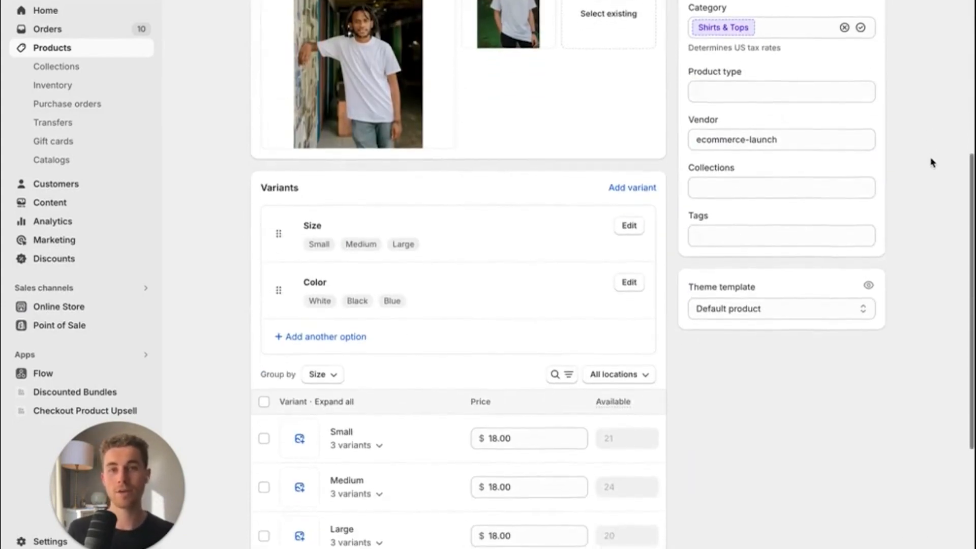
pyautogui.scroll(-2, 932, 162)
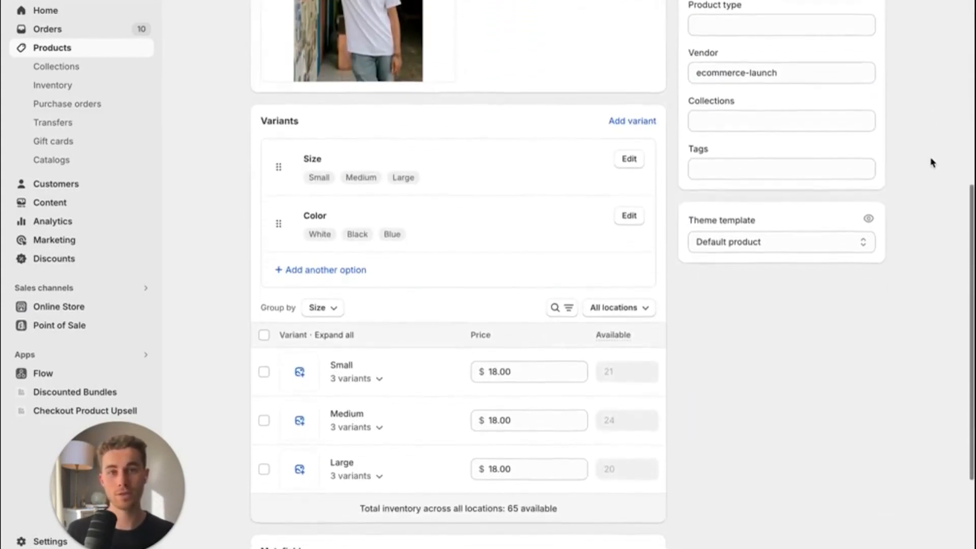
pyautogui.scroll(-1, 932, 162)
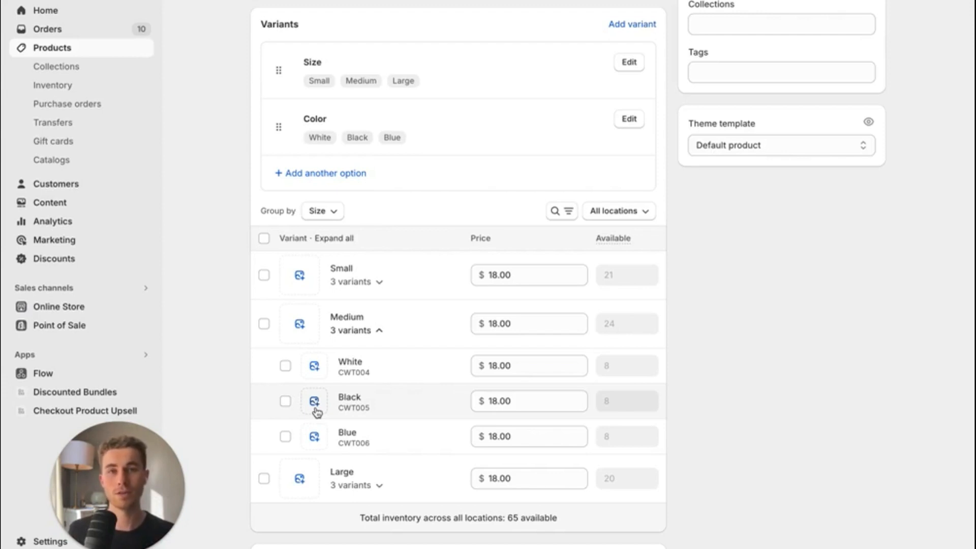
pyautogui.scroll(-1, 316, 412)
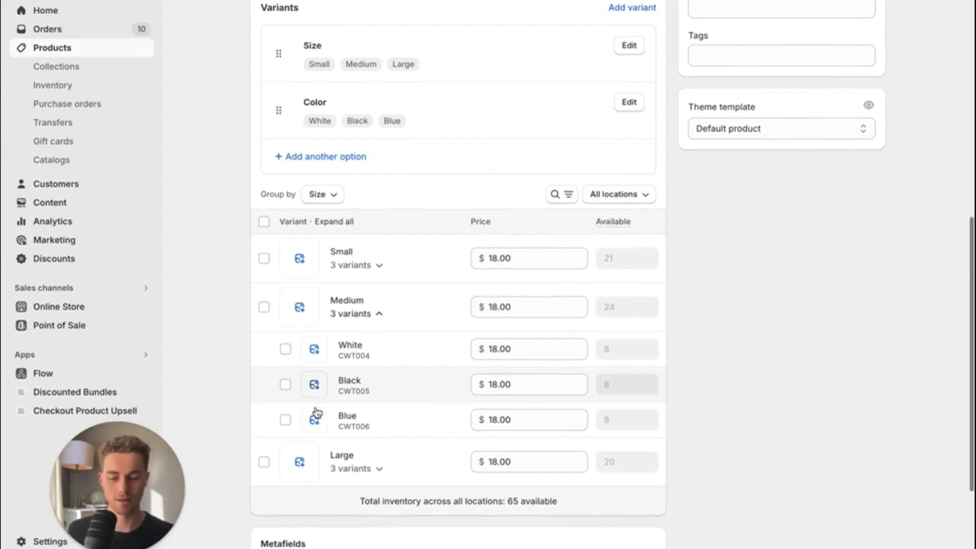
# Step: Edit the search engine listing's page title to read "Classic White T-Shirt | Men's White T-Shirt"
pyautogui.scroll(-5, 817, 463)
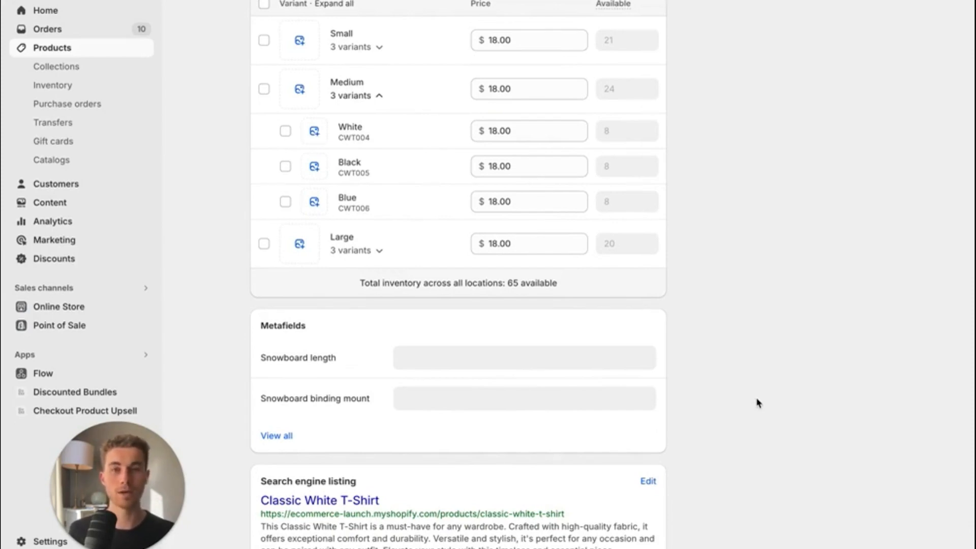
pyautogui.scroll(-1, 758, 402)
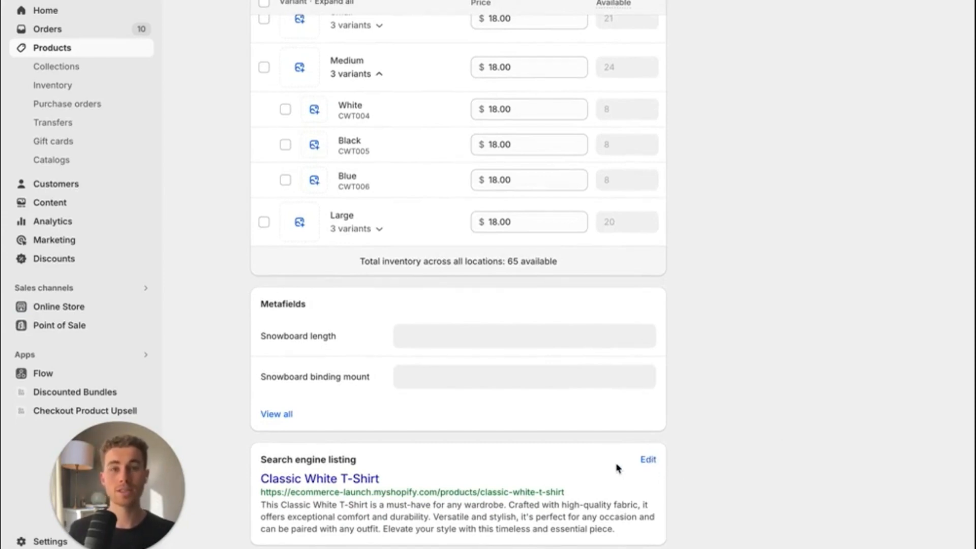
pyautogui.click(648, 460)
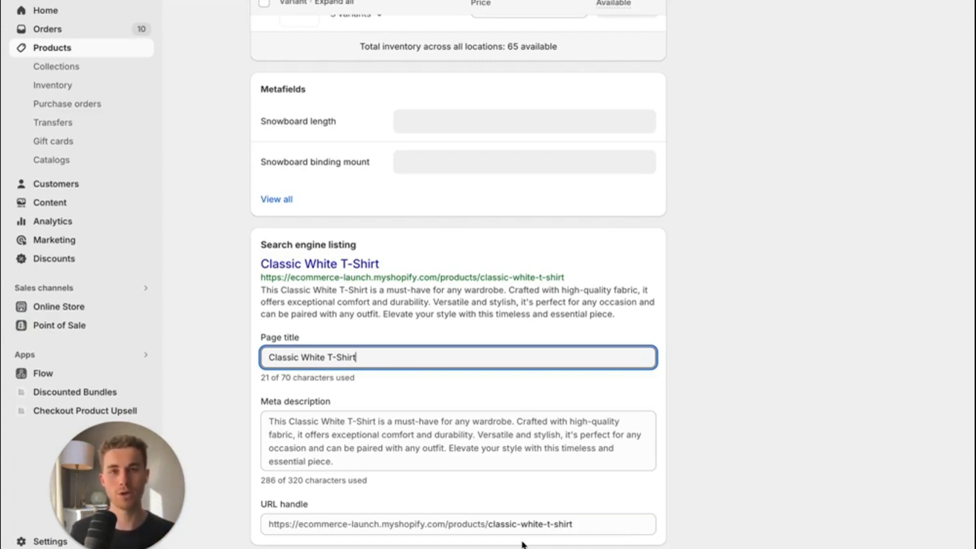
pyautogui.scroll(2, 522, 544)
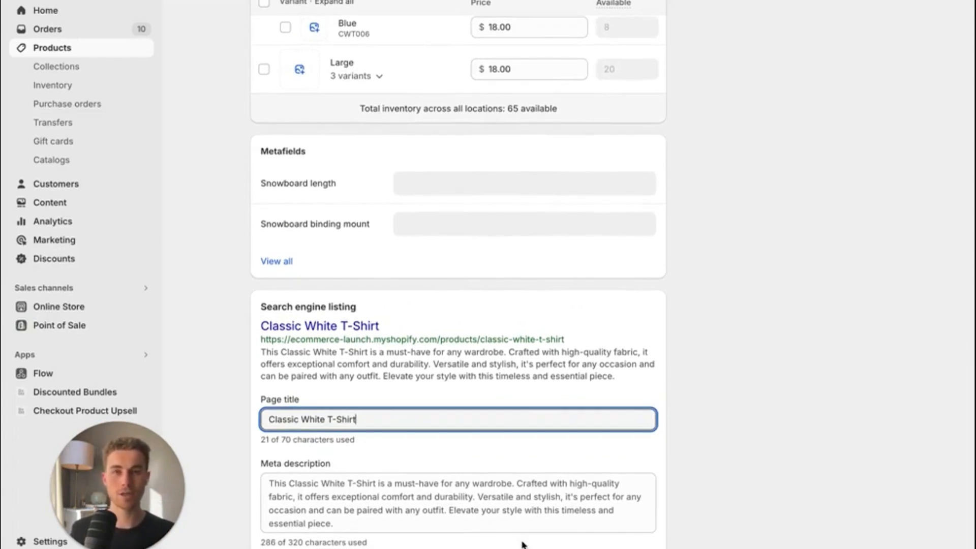
pyautogui.write('| ')
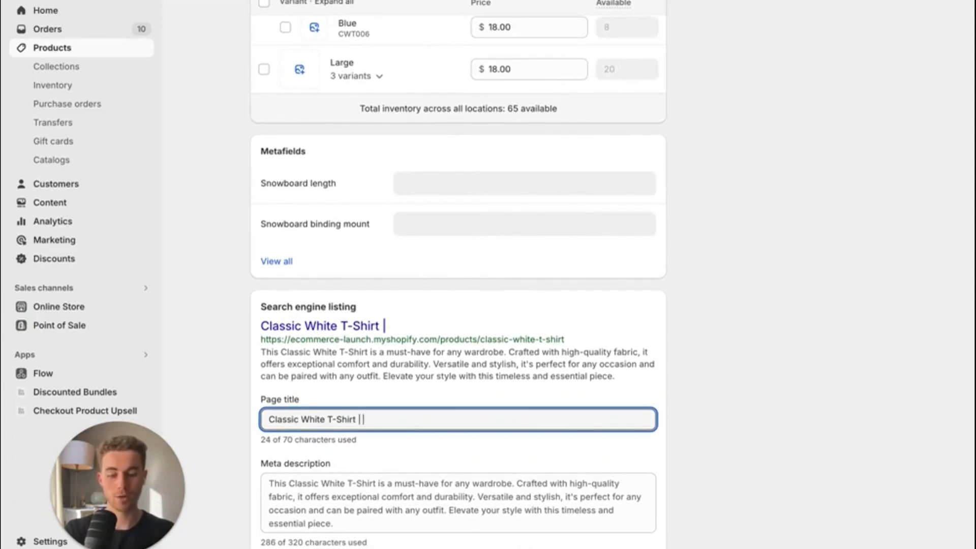
pyautogui.write("Men's")
pyautogui.write(' White T-Shi')
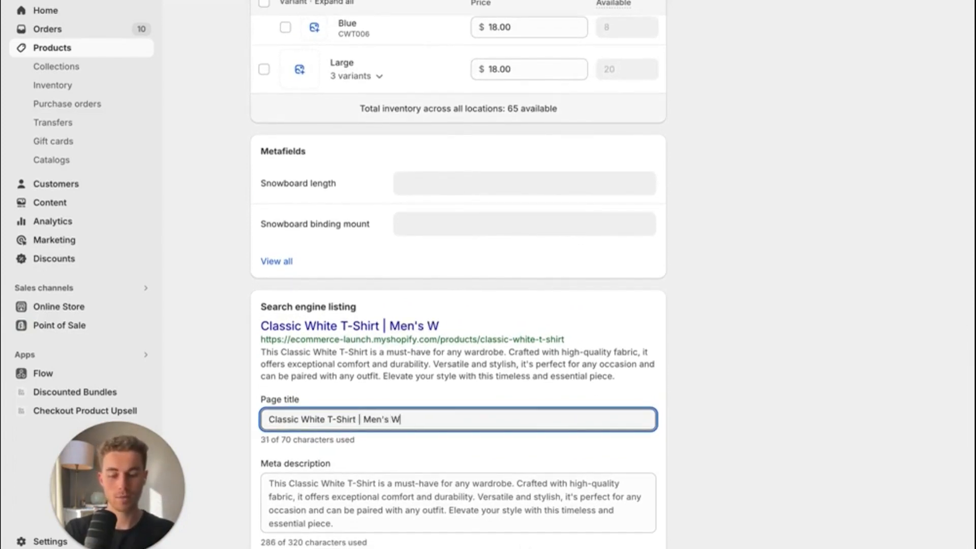
pyautogui.write('rt')
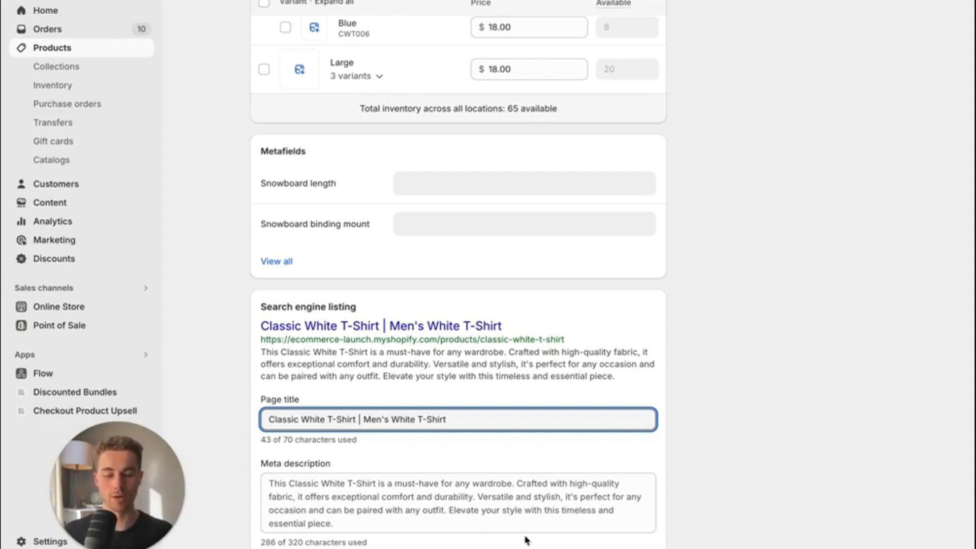
pyautogui.click(854, 456)
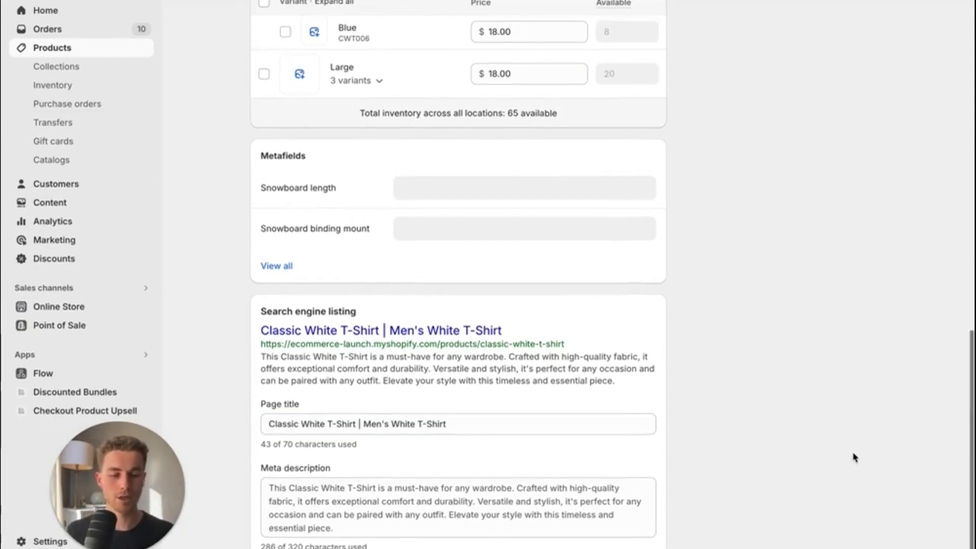
# Step: Examine the product category choices under Product organization, including the suggested category, without changing the selection
pyautogui.scroll(12, 854, 458)
pyautogui.scroll(3, 854, 456)
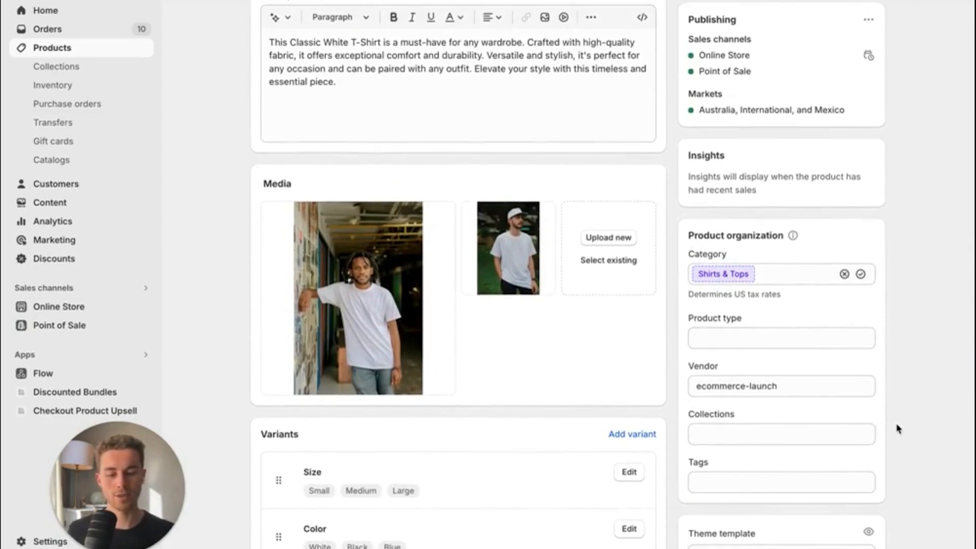
pyautogui.scroll(-1, 907, 430)
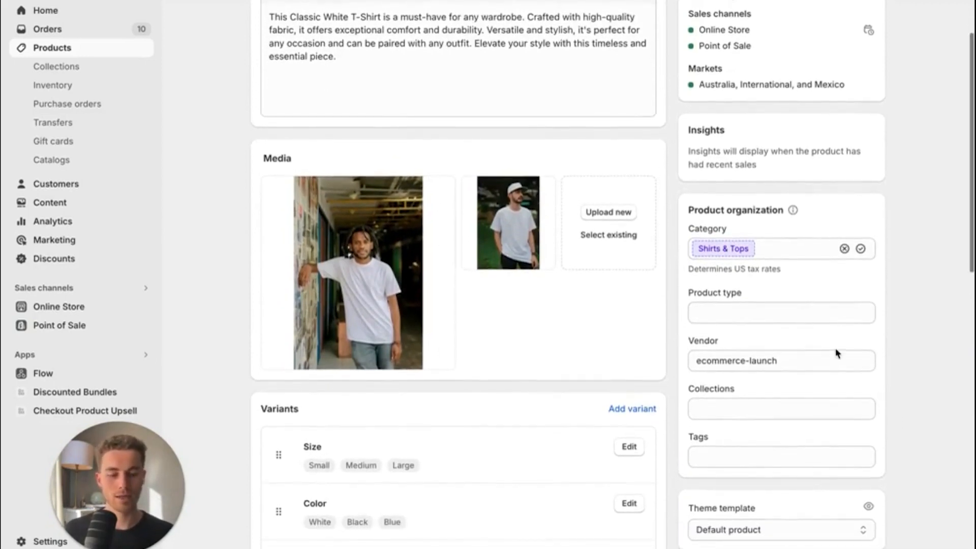
pyautogui.click(782, 248)
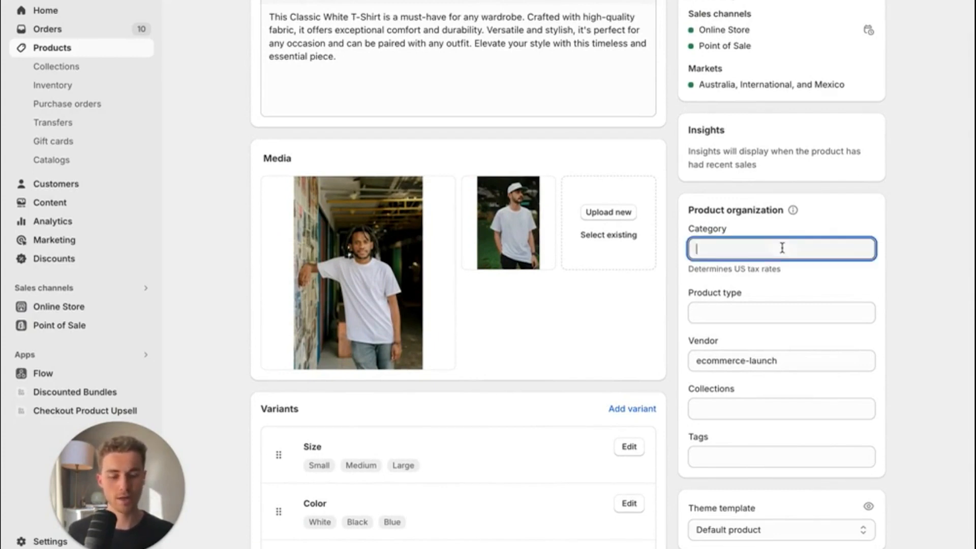
pyautogui.scroll(-2, 787, 300)
pyautogui.scroll(2, 787, 300)
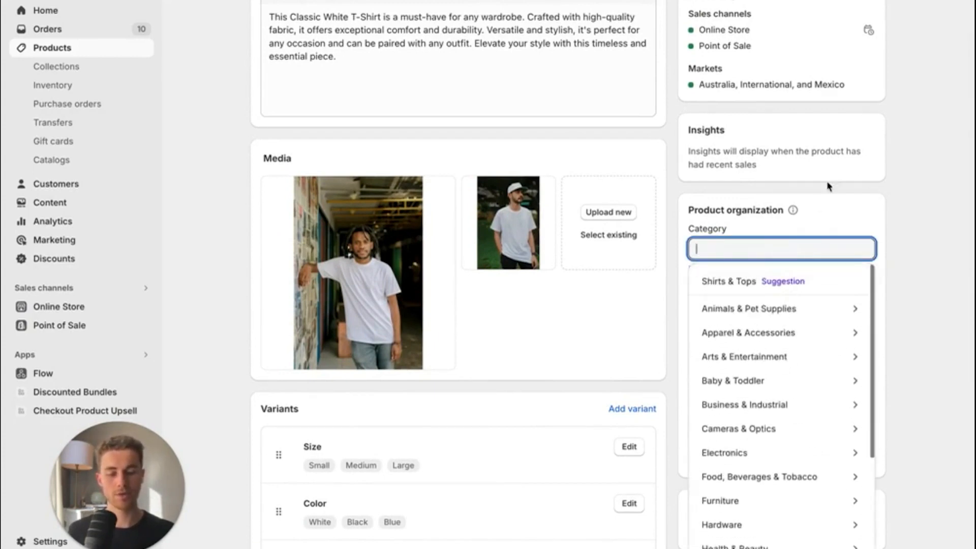
pyautogui.scroll(-2, 828, 186)
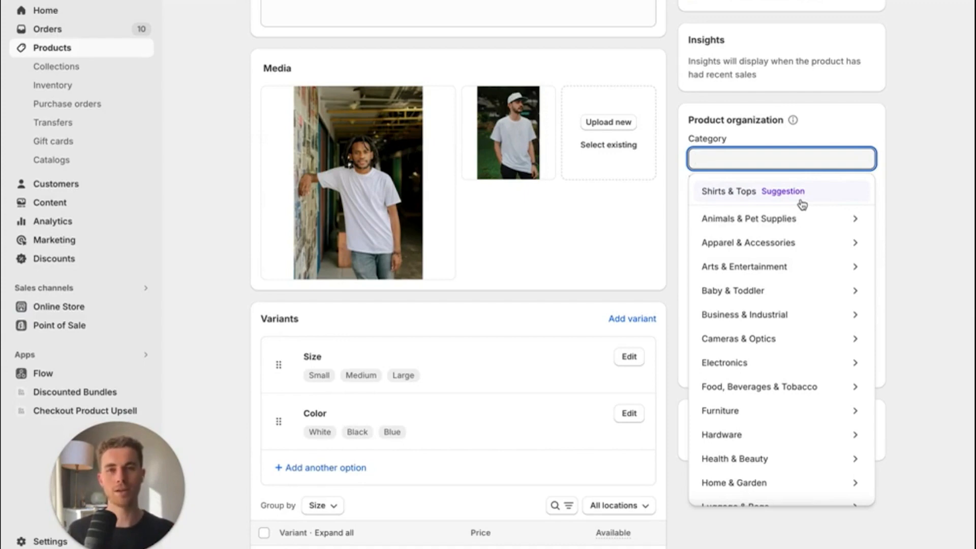
pyautogui.click(843, 129)
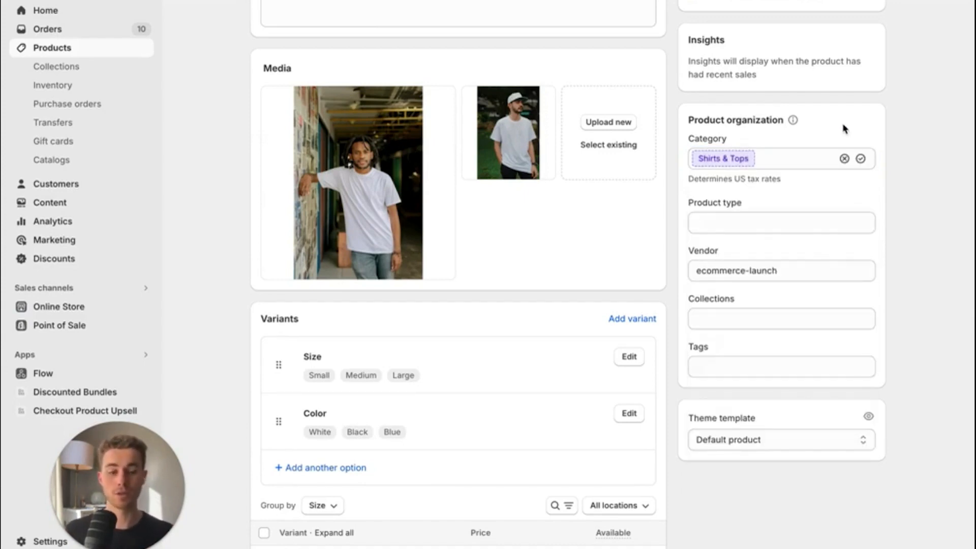
# Step: Set the product type to T-Shirt
pyautogui.scroll(-2, 844, 129)
pyautogui.click(778, 155)
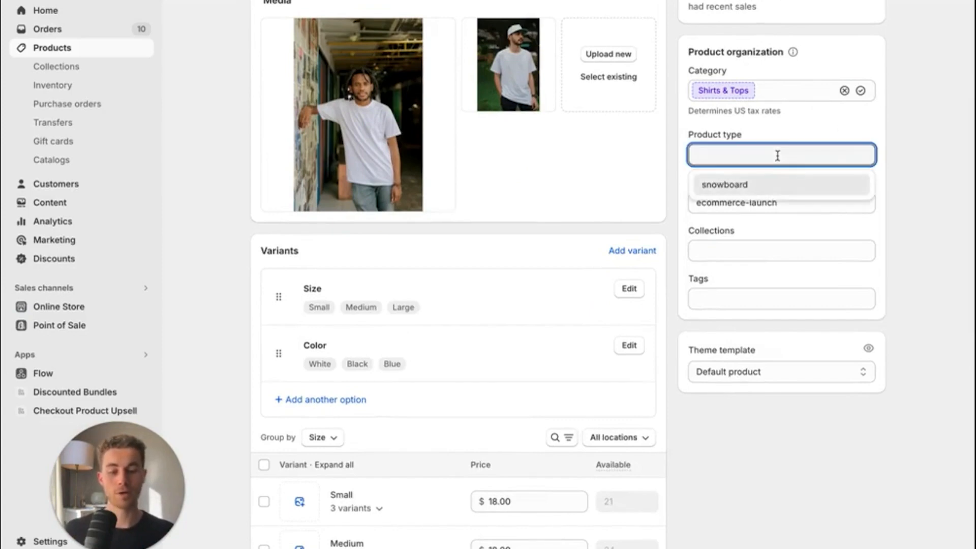
pyautogui.write('T-')
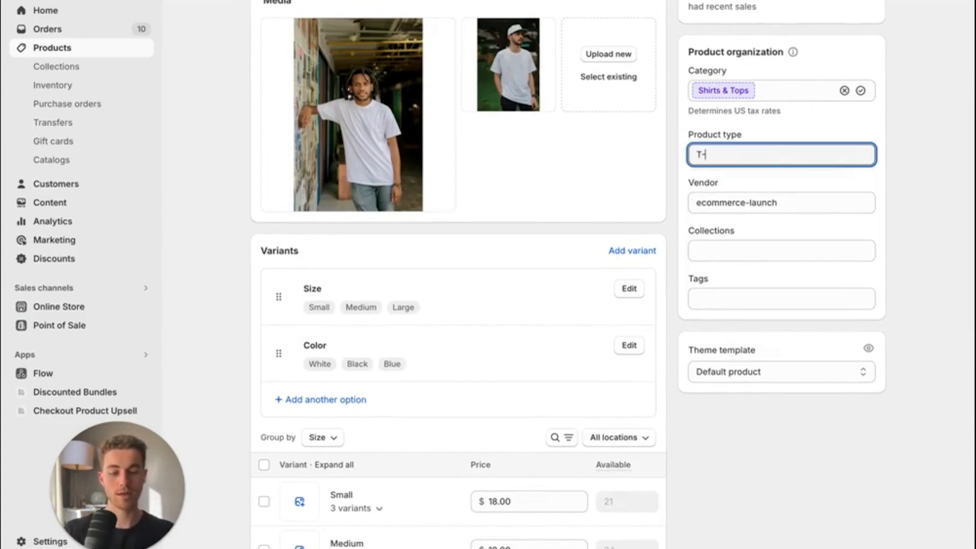
pyautogui.write('Shirt')
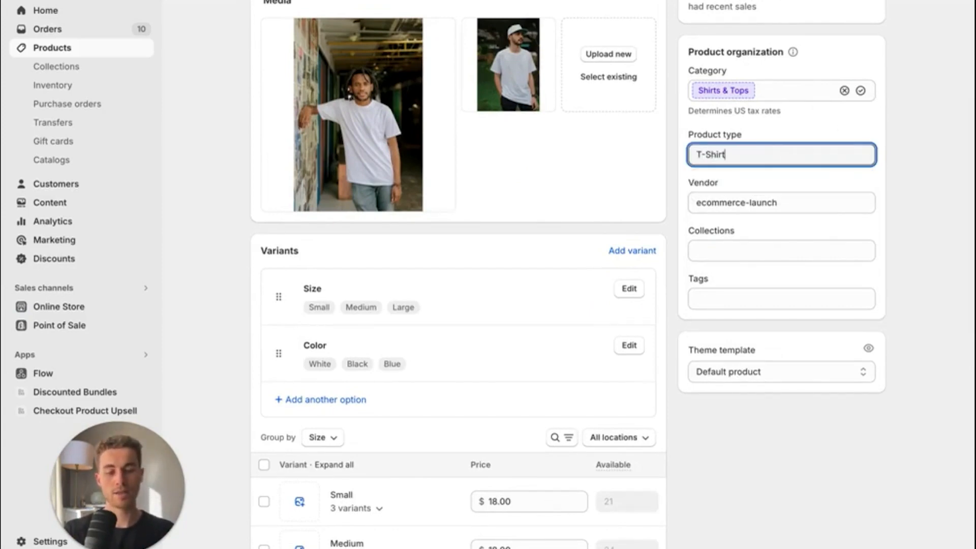
pyautogui.click(789, 182)
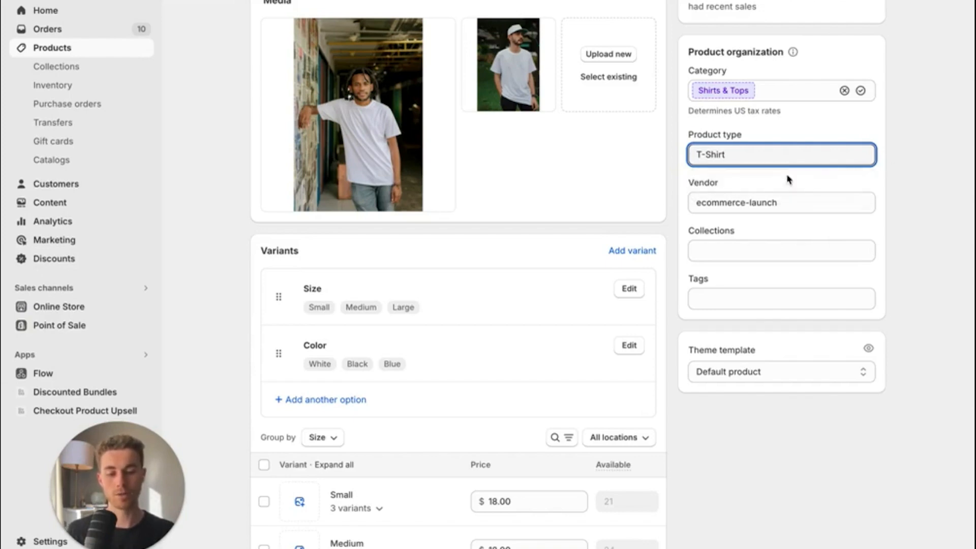
pyautogui.click(802, 131)
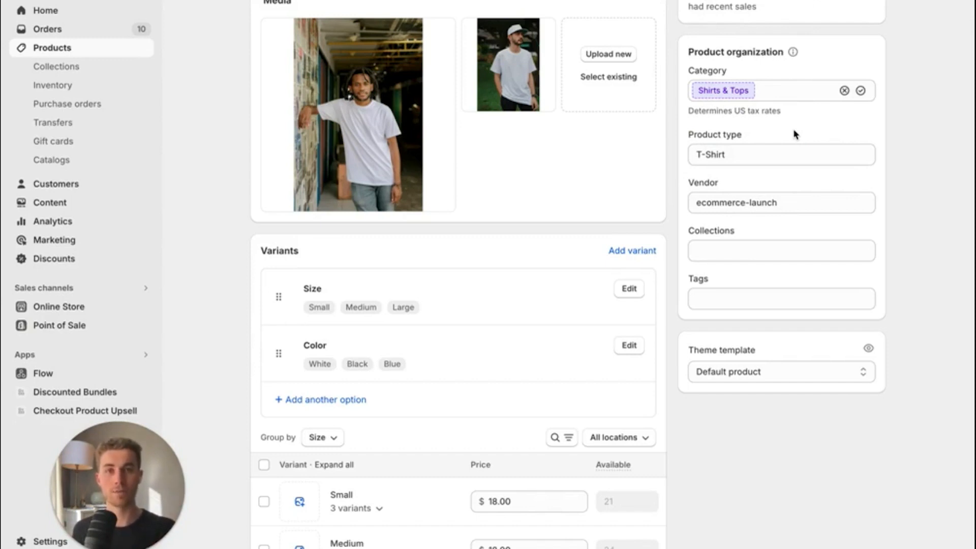
# Step: Replace the product's vendor with "White T-Shirt Maker"
pyautogui.click(797, 206)
pyautogui.hotkey('ctrl', 'a')
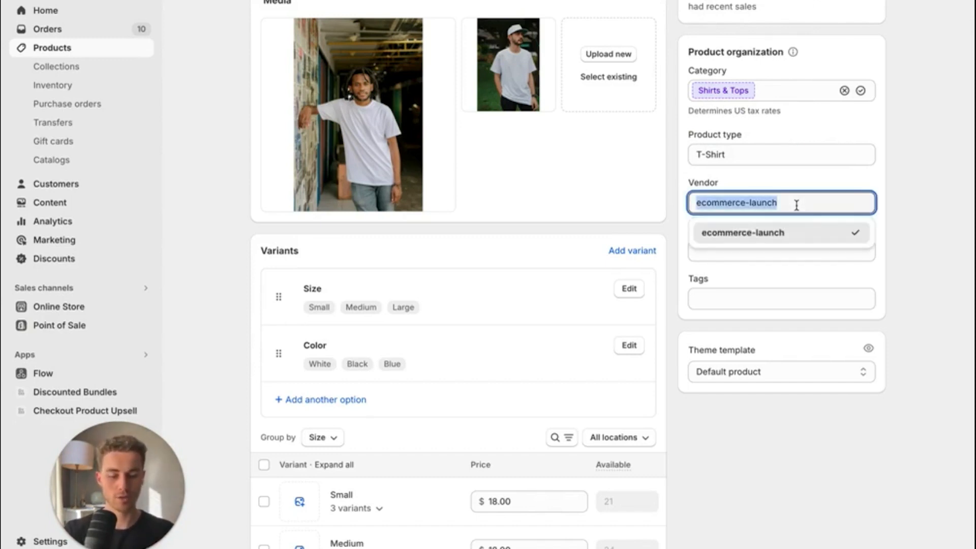
pyautogui.write('White T-Shir')
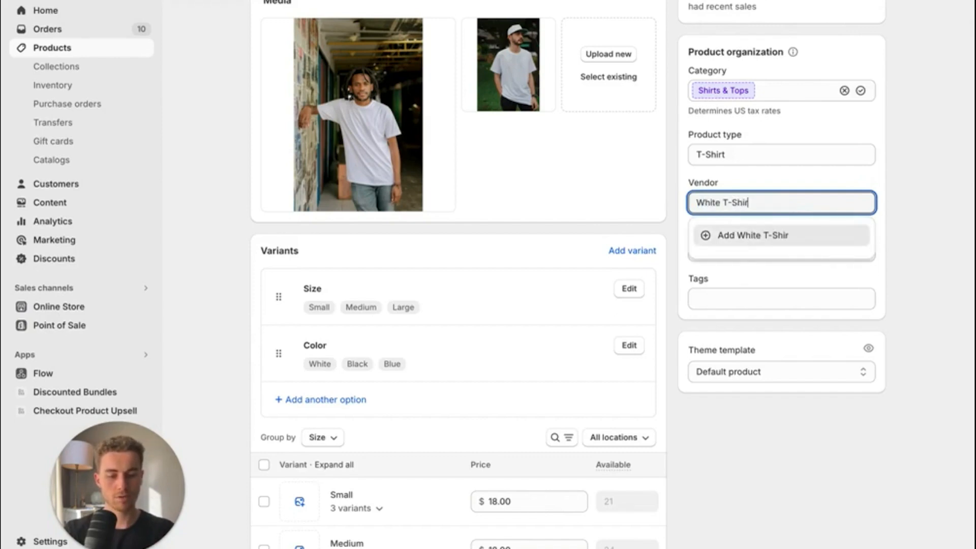
pyautogui.write('t Maker')
pyautogui.press('Escape')
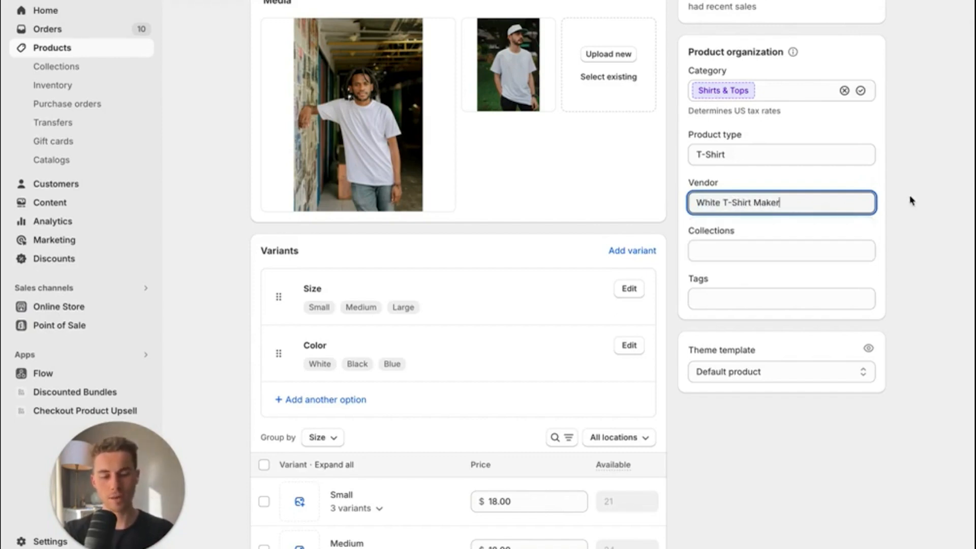
pyautogui.click(945, 211)
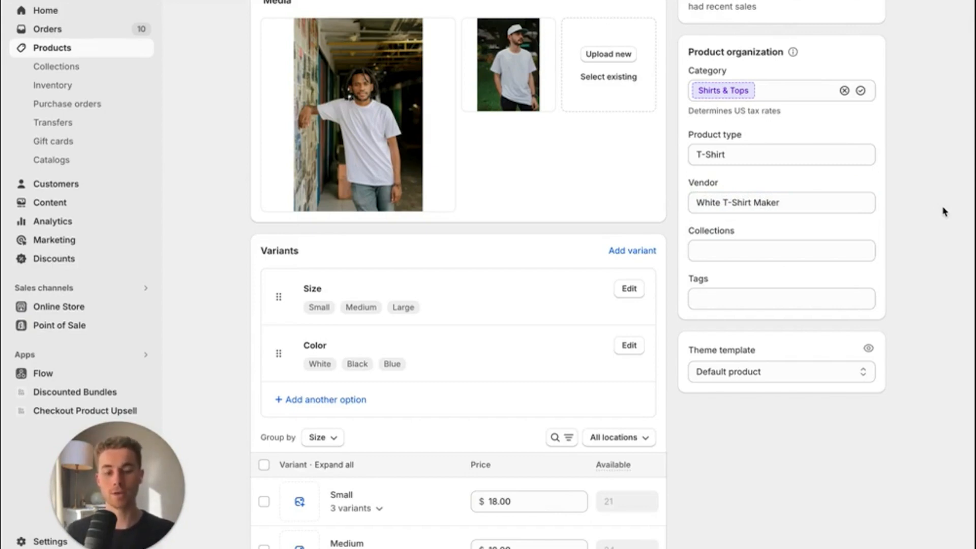
# Step: Add the product to the Home page collection
pyautogui.click(770, 255)
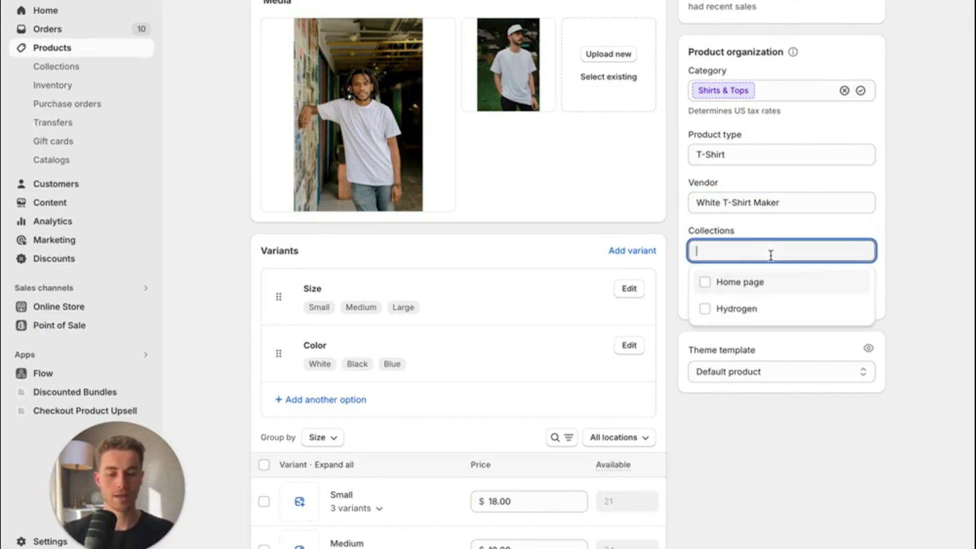
pyautogui.click(757, 291)
pyautogui.click(924, 250)
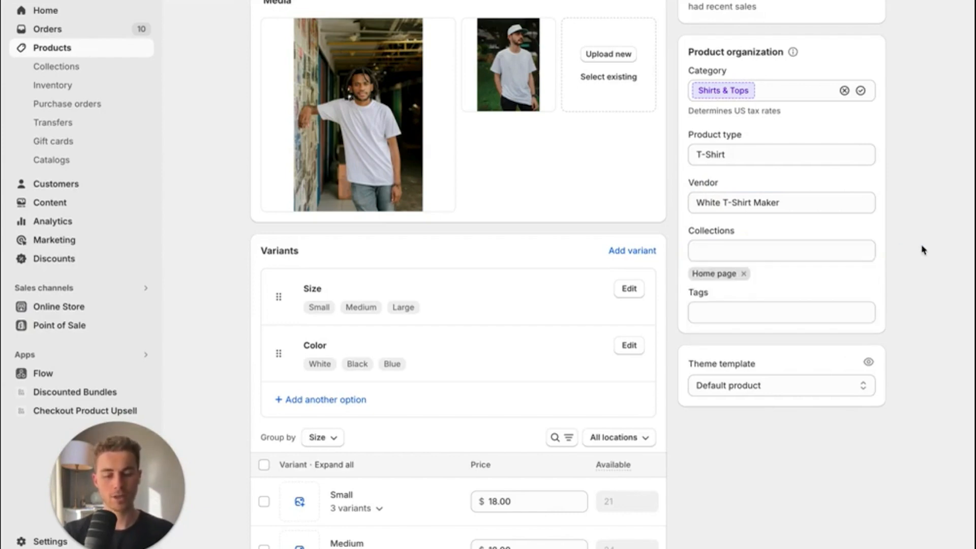
pyautogui.click(806, 316)
pyautogui.click(876, 270)
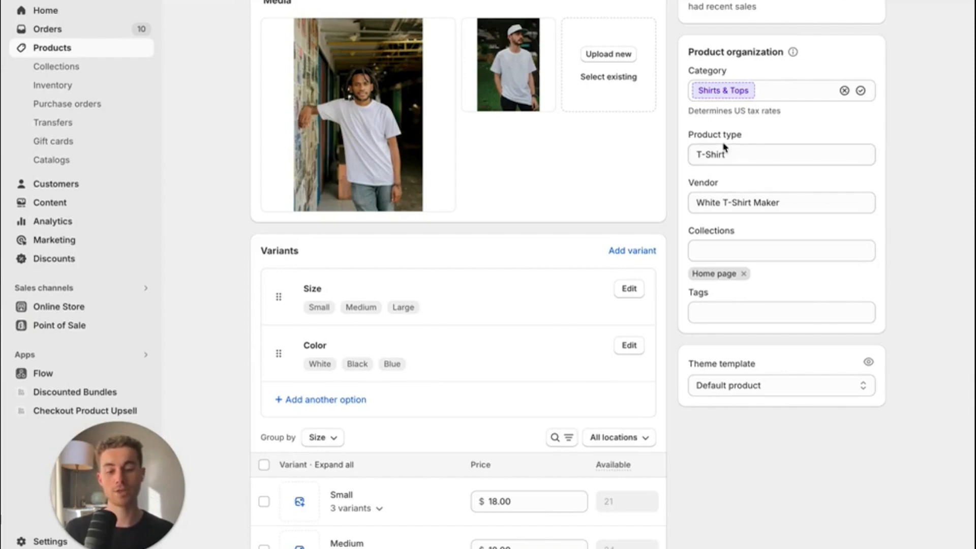
# Step: Add the tags White and T-Shirt to the product
pyautogui.click(739, 311)
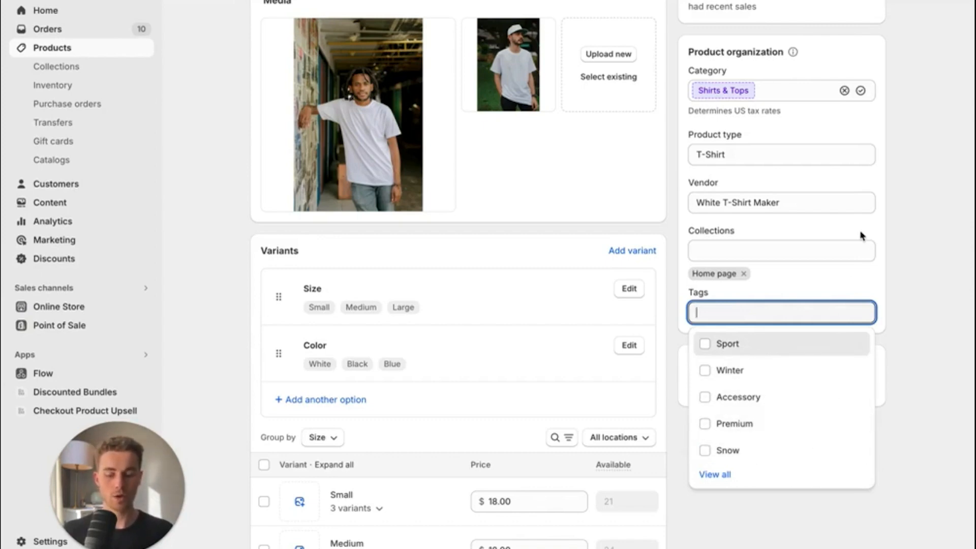
pyautogui.write('White')
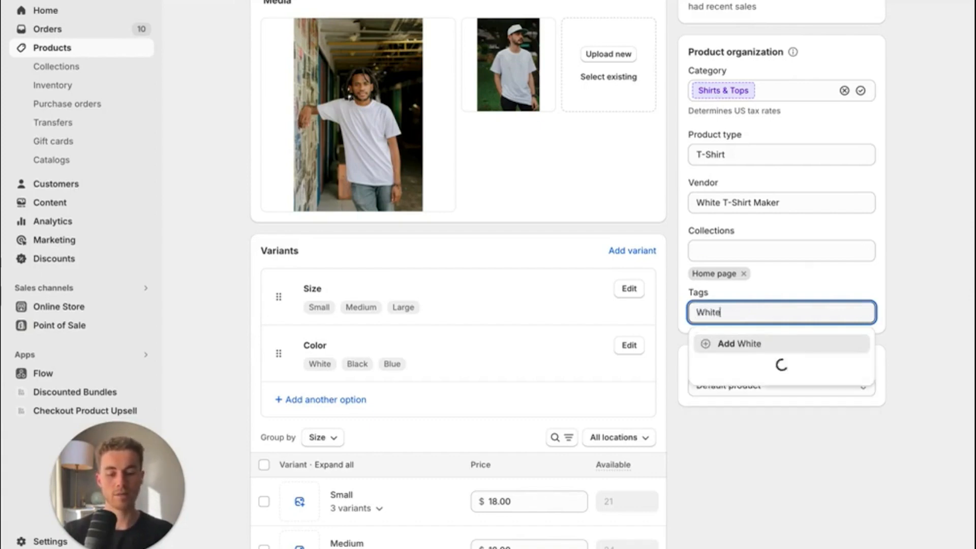
pyautogui.press('Return')
pyautogui.write('T-Shirt')
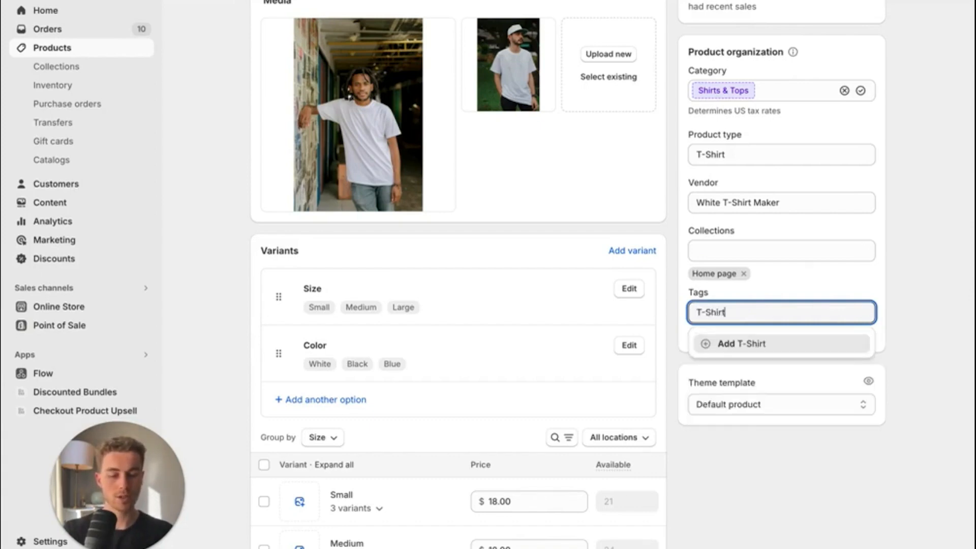
pyautogui.press('Return')
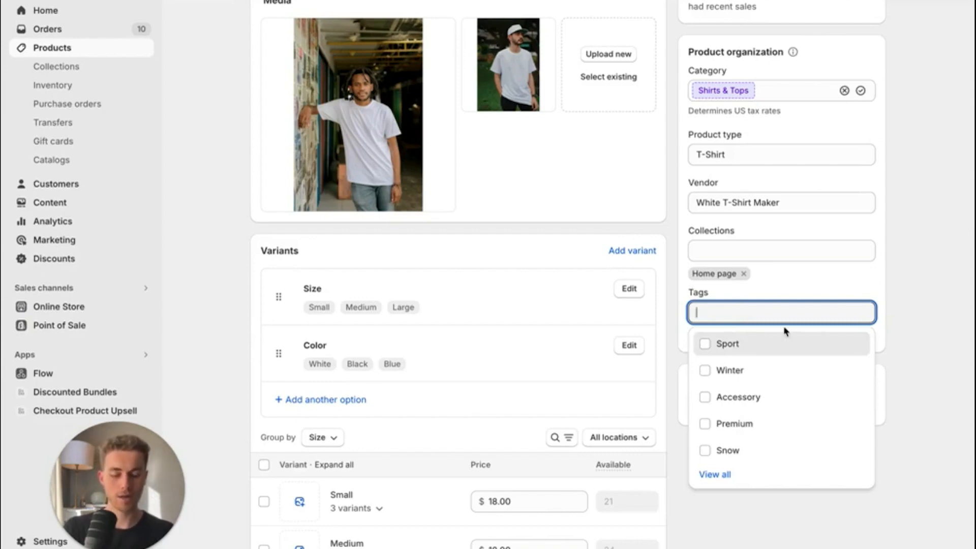
pyautogui.write('Summer Fit')
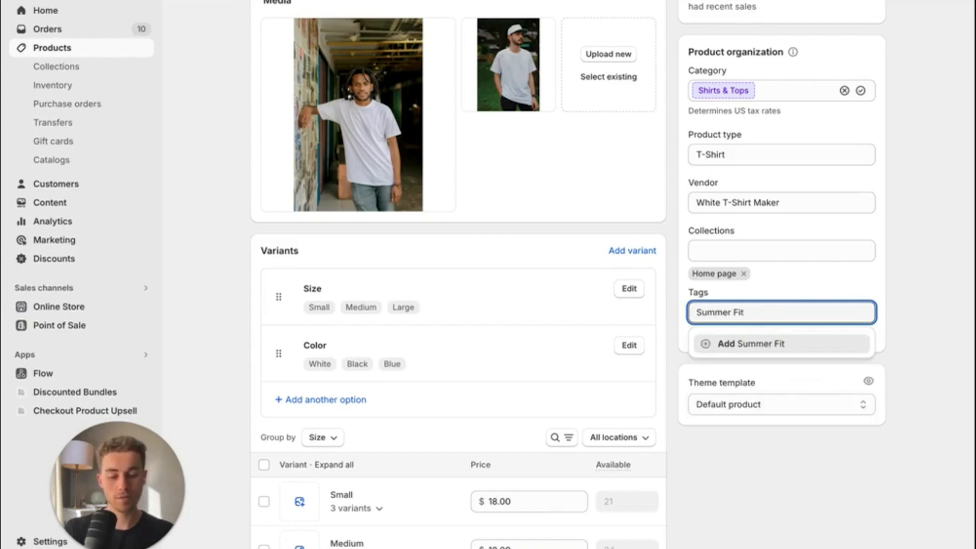
pyautogui.press('Return')
pyautogui.click(902, 291)
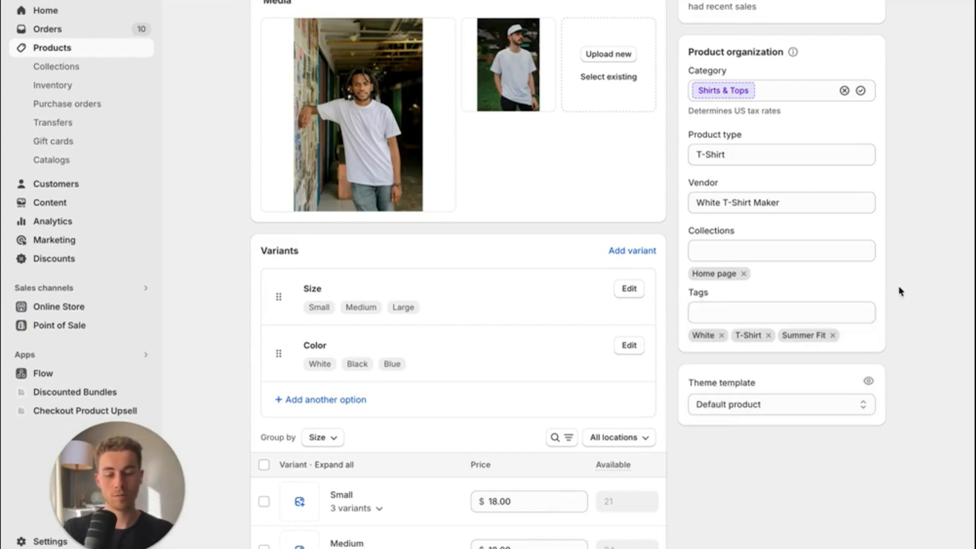
pyautogui.click(839, 319)
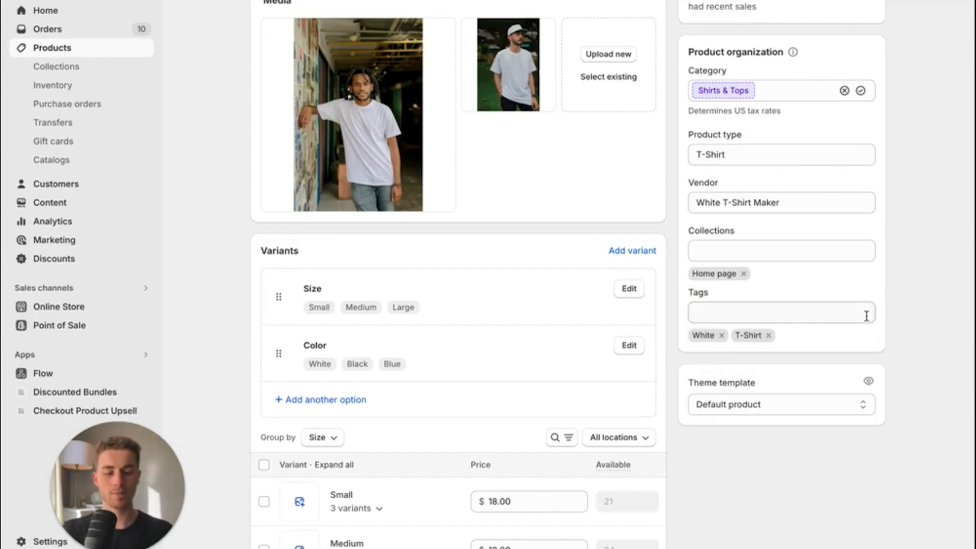
# Step: Add the tags Basics and Minimal to the product
pyautogui.click(844, 317)
pyautogui.write('S')
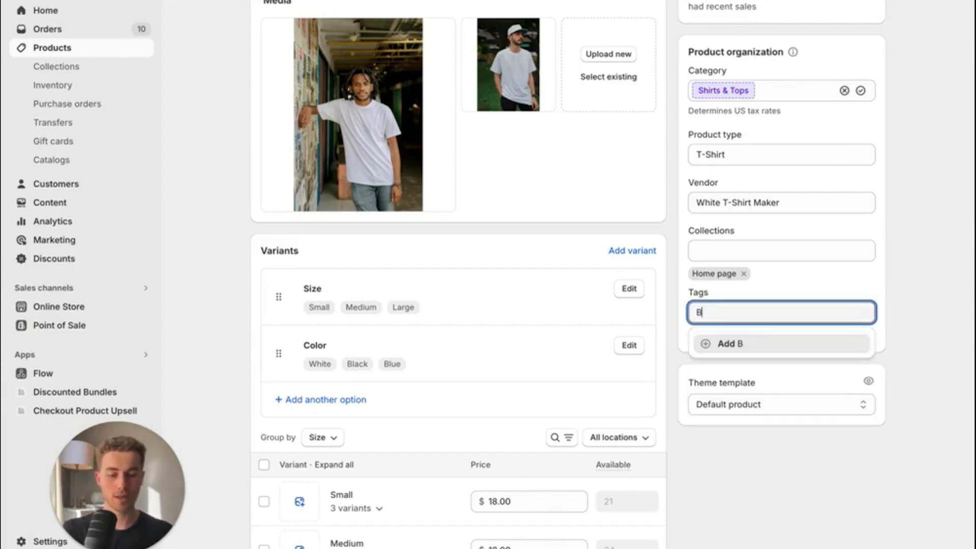
pyautogui.press('BackSpace')
pyautogui.write('Minimal')
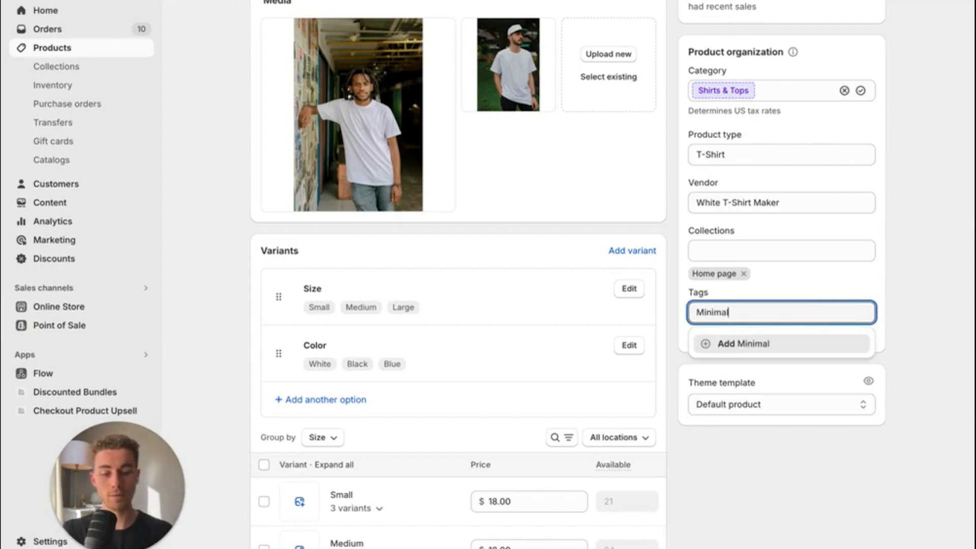
pyautogui.press('Return')
pyautogui.click(913, 287)
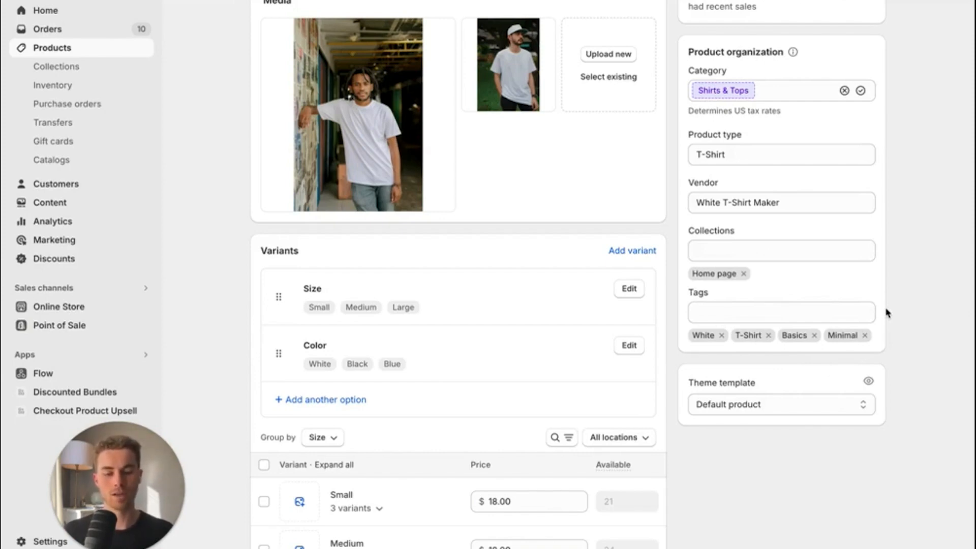
pyautogui.click(765, 252)
pyautogui.click(886, 266)
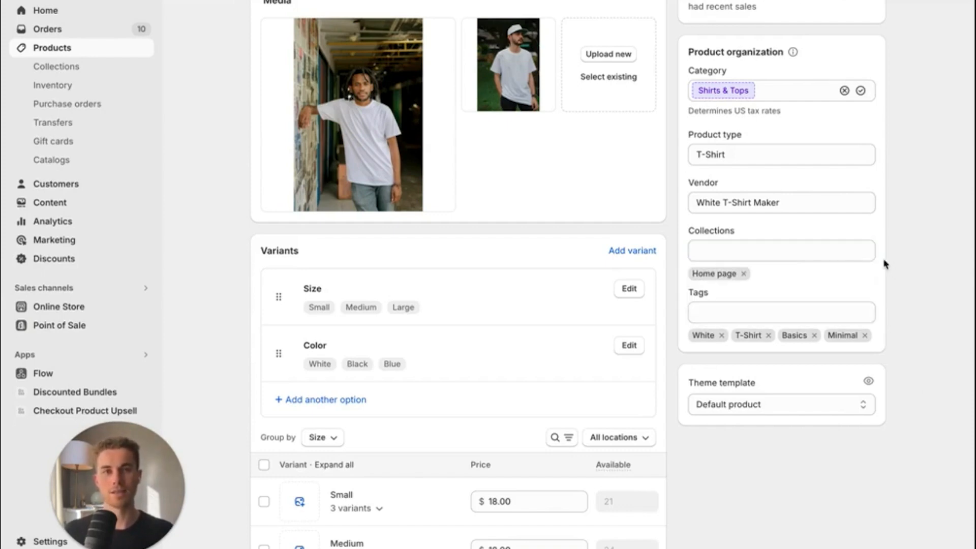
# Step: Save the Classic White T-Shirt product and open its storefront preview to review the product page
pyautogui.scroll(6, 910, 228)
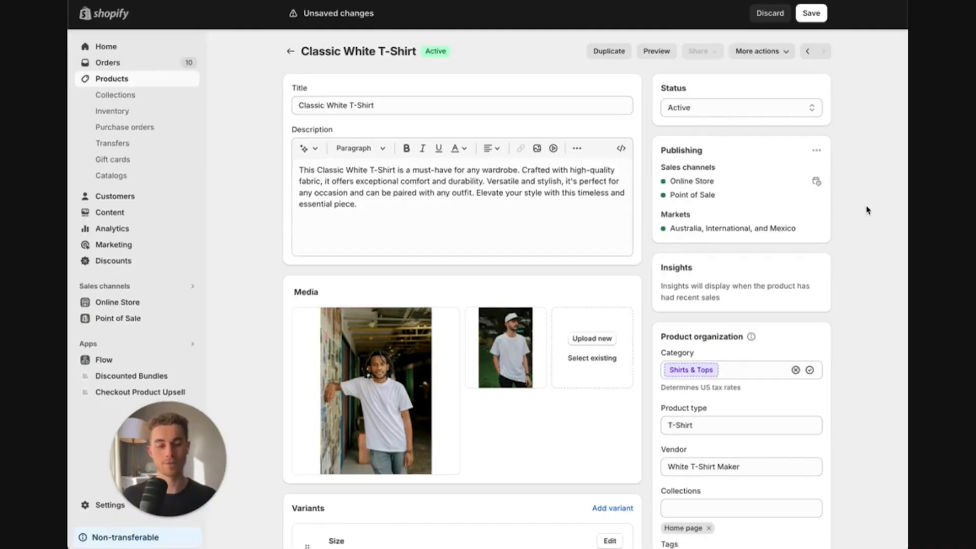
pyautogui.click(812, 14)
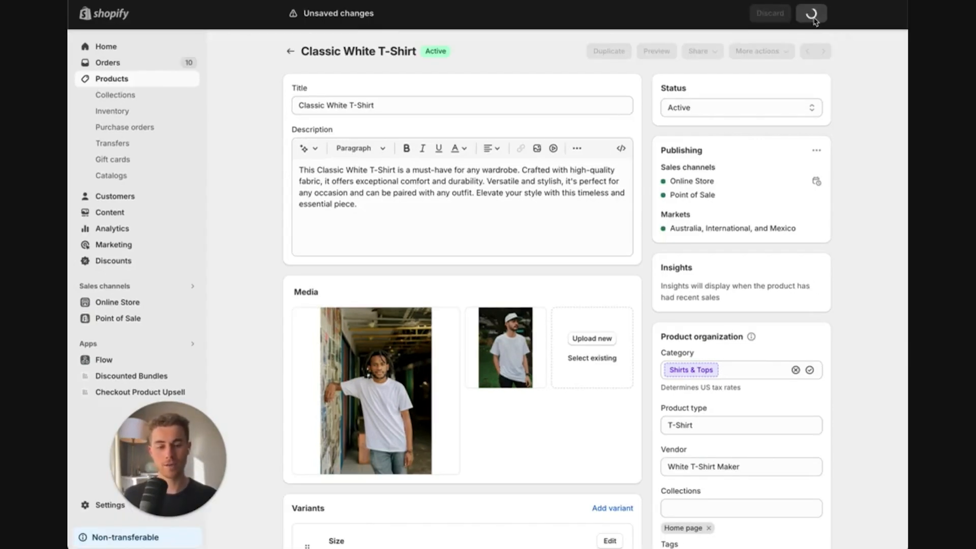
pyautogui.click(655, 53)
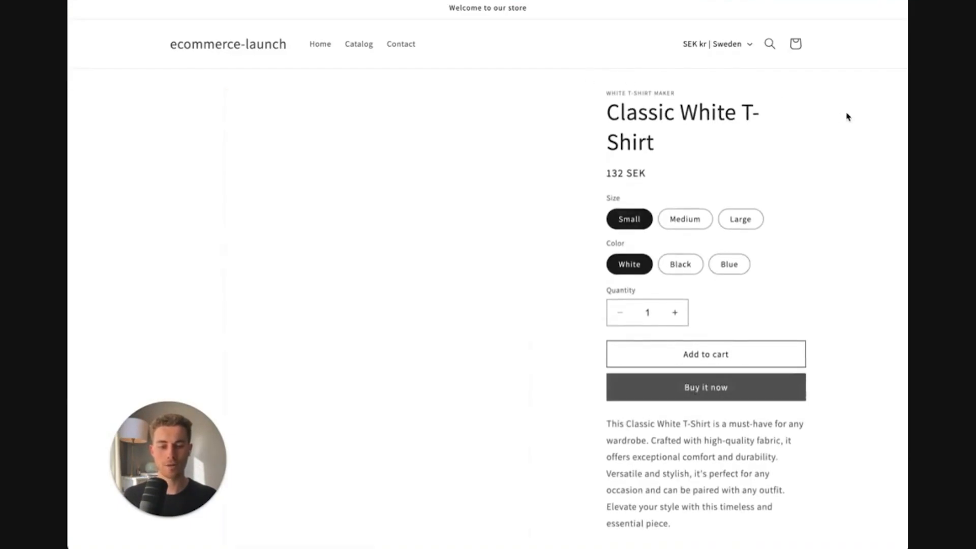
pyautogui.scroll(-2, 853, 210)
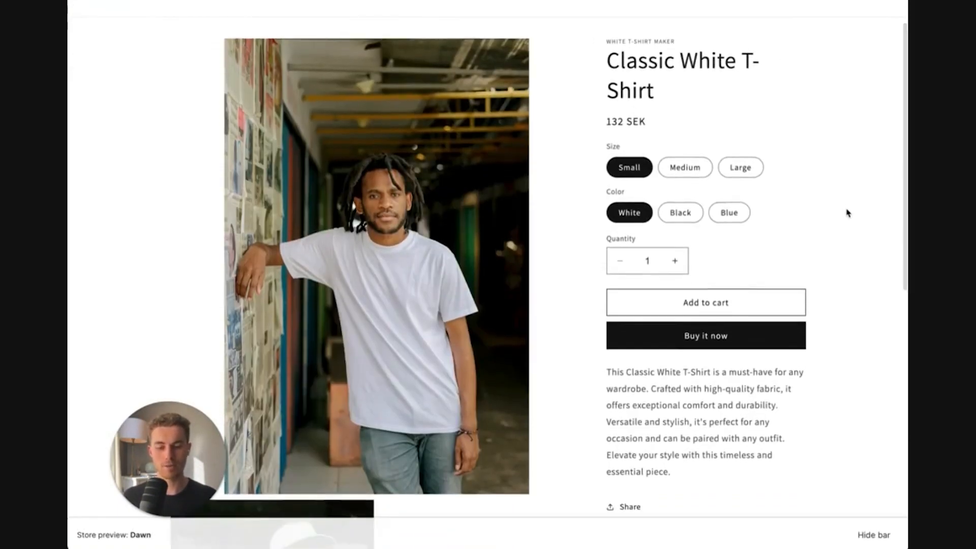
pyautogui.scroll(1, 848, 213)
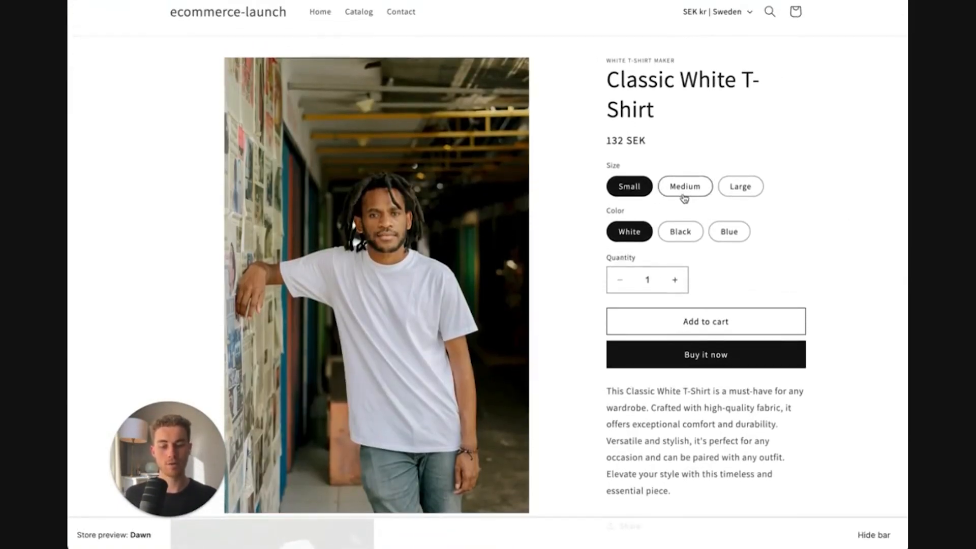
# Step: Test the variant options on the previewed product page by choosing size Large, color Black and color White
pyautogui.click(754, 195)
pyautogui.click(681, 232)
pyautogui.click(632, 234)
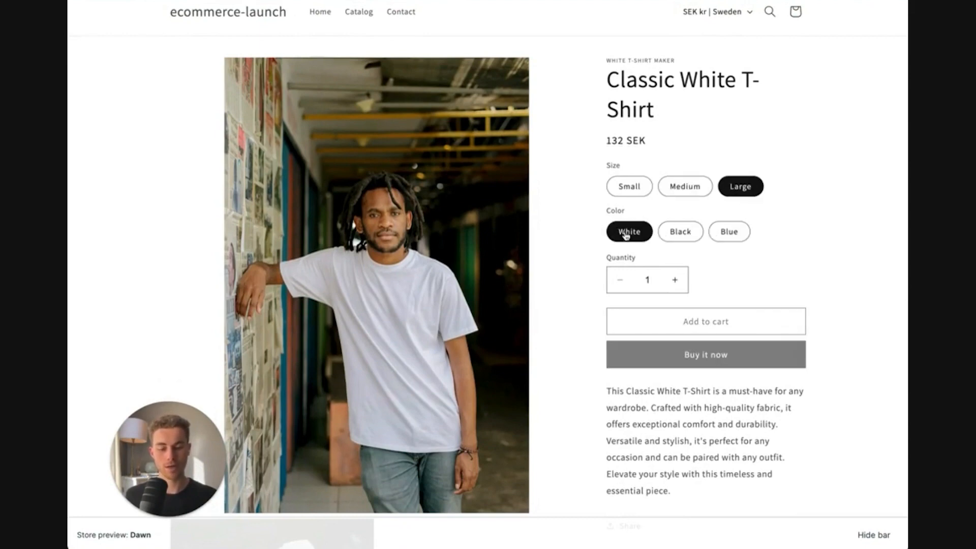